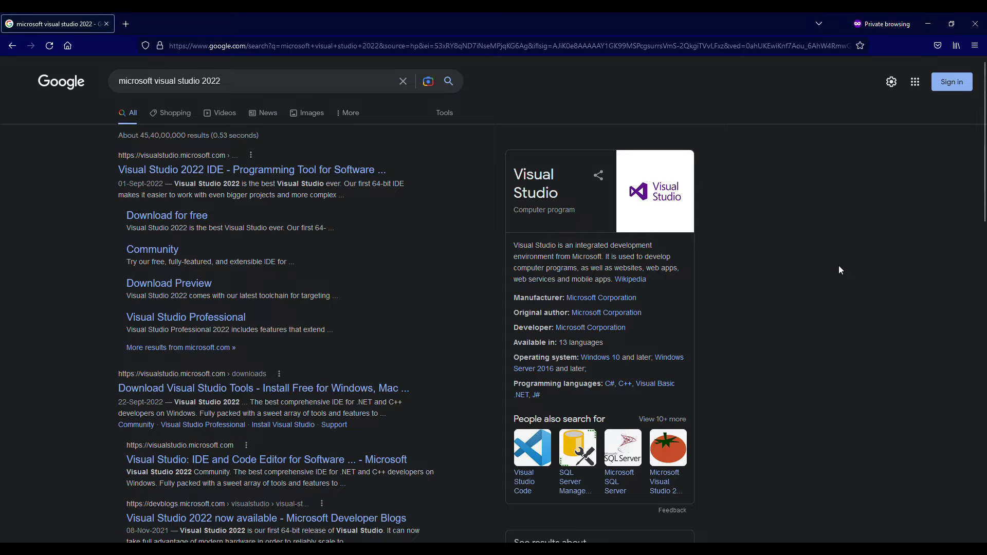
# Open the Visual Studio 2022 IDE page from the search results and download the Community 2022 edition
pyautogui.middleClick(338, 175)
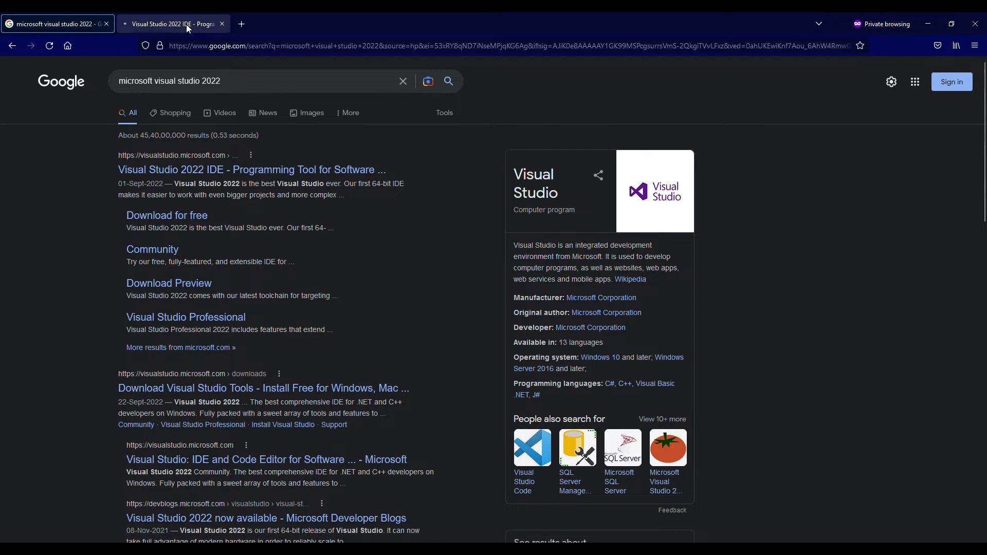
pyautogui.click(186, 23)
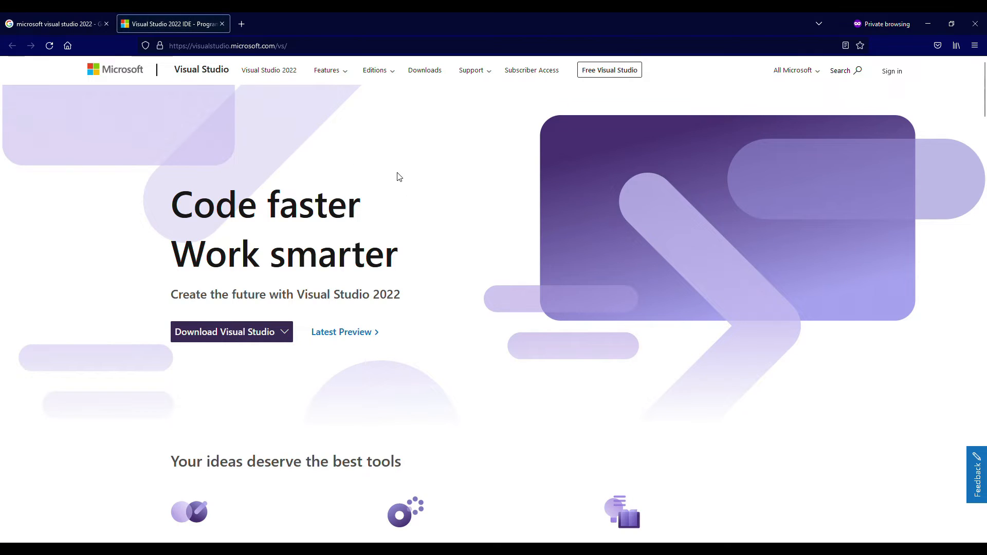
pyautogui.click(284, 332)
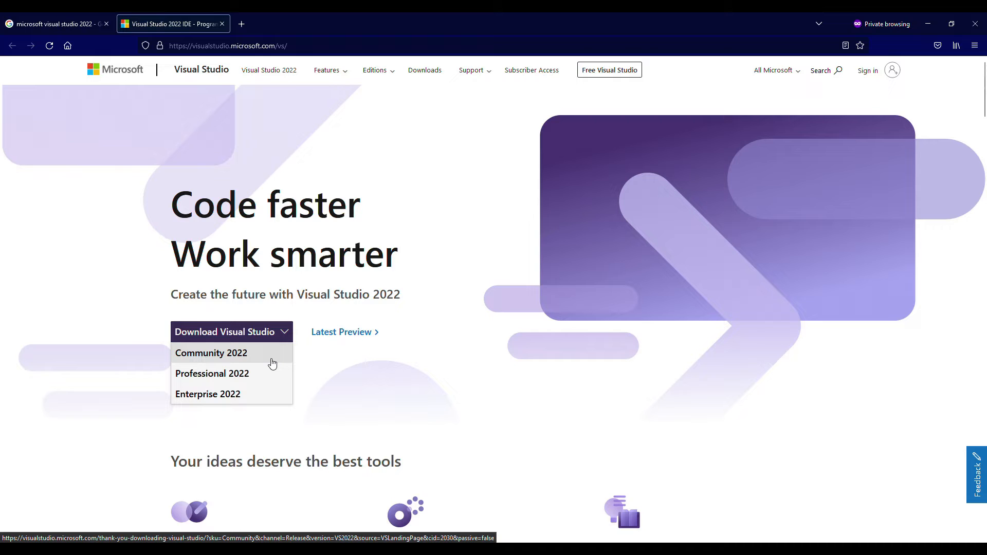
pyautogui.click(272, 359)
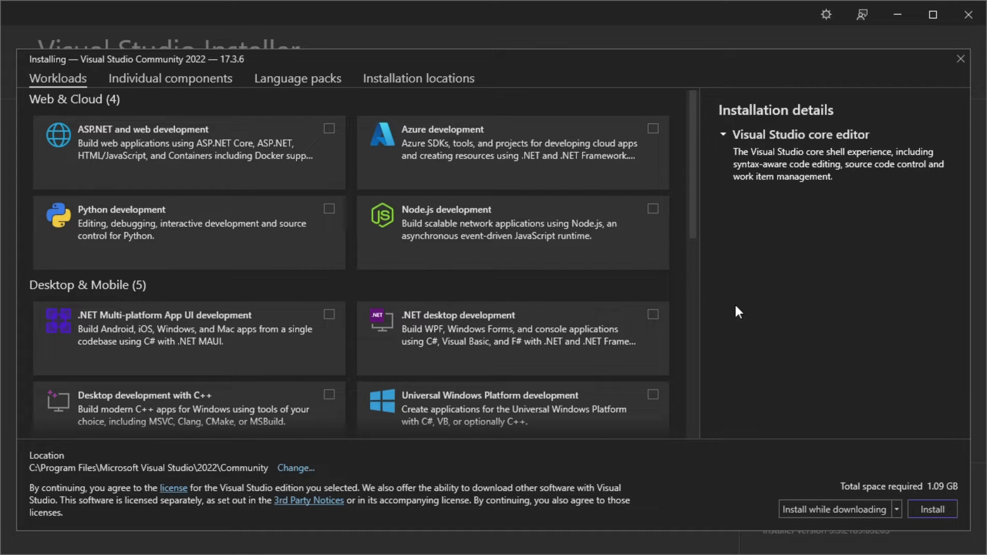
# Add the Universal Windows Platform development and .NET desktop development workloads to the installation
pyautogui.scroll(-3, 576, 257)
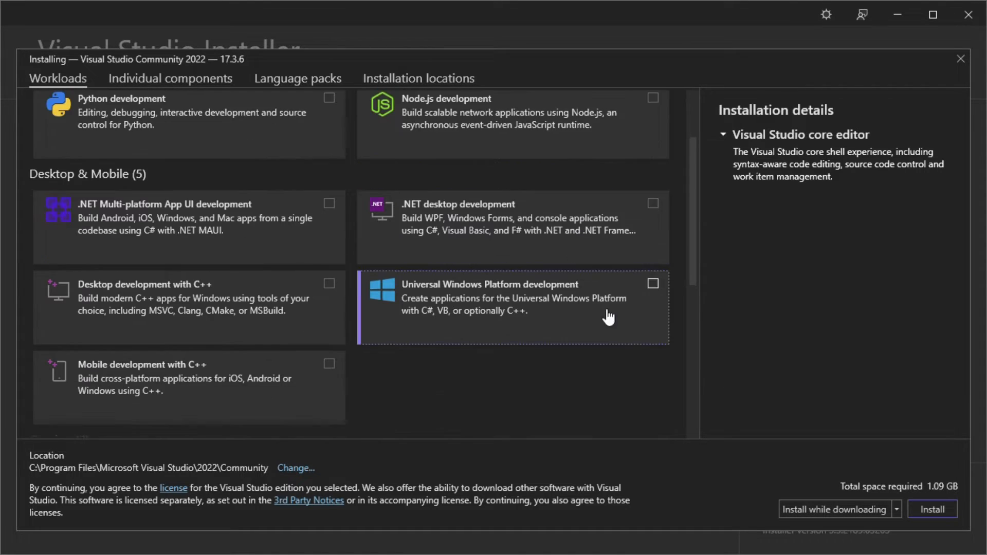
pyautogui.click(654, 286)
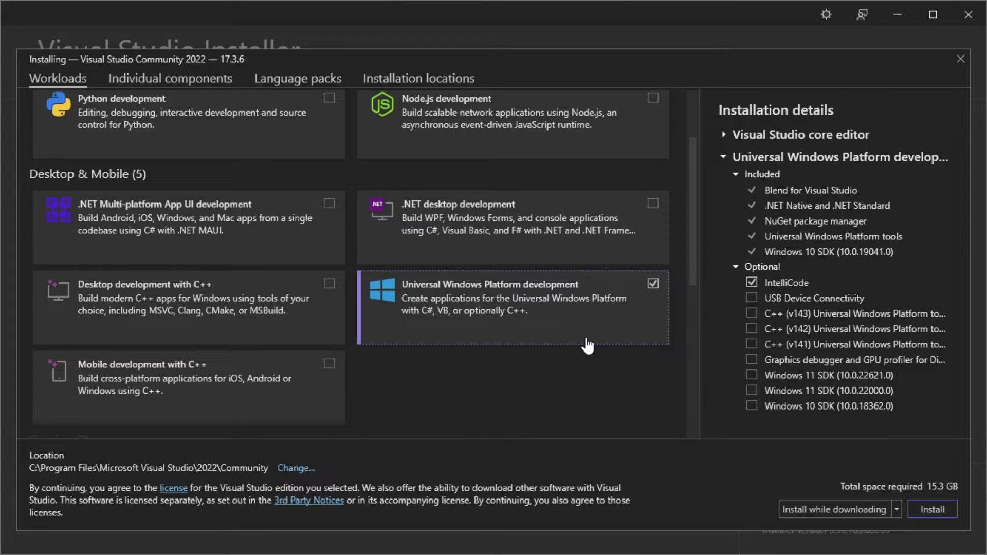
pyautogui.scroll(3, 588, 346)
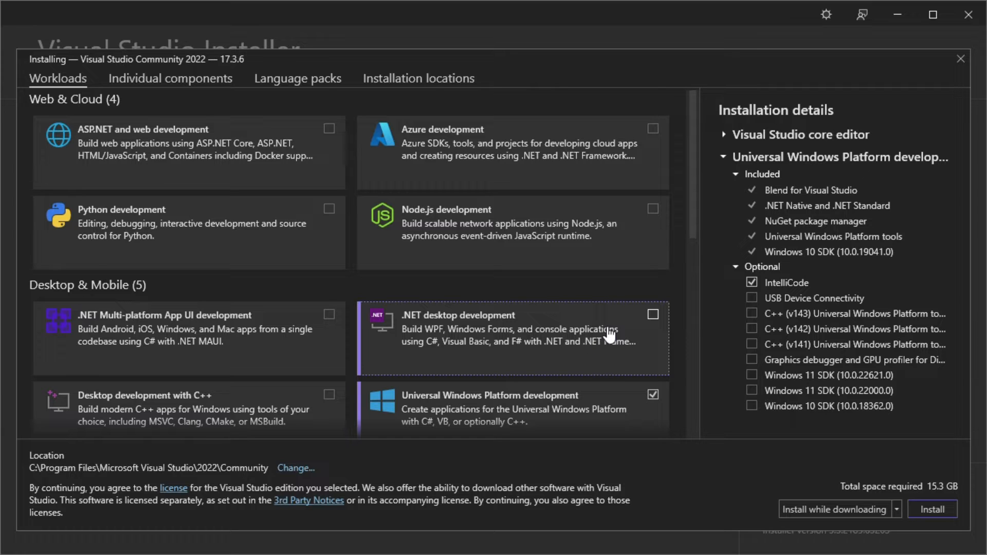
pyautogui.scroll(-1, 610, 335)
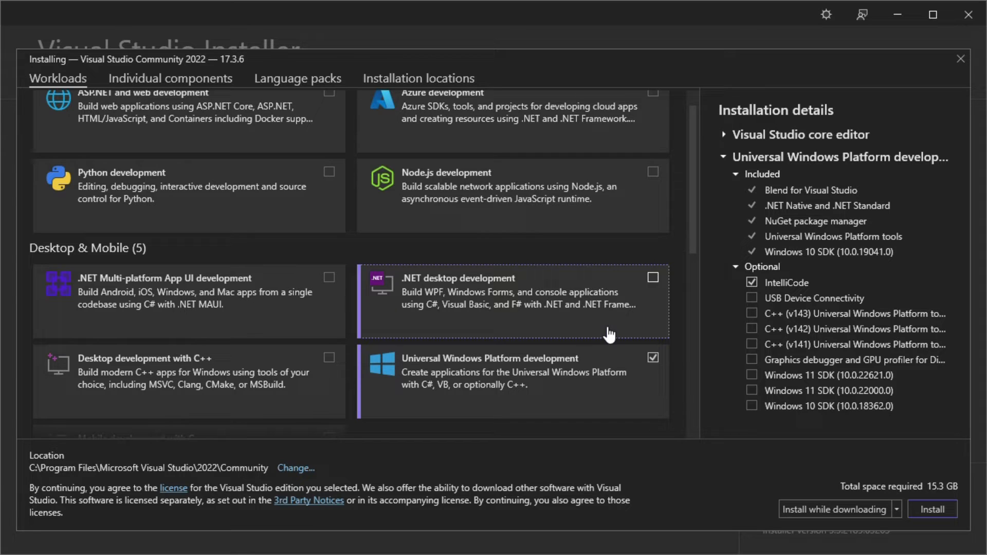
pyautogui.click(653, 278)
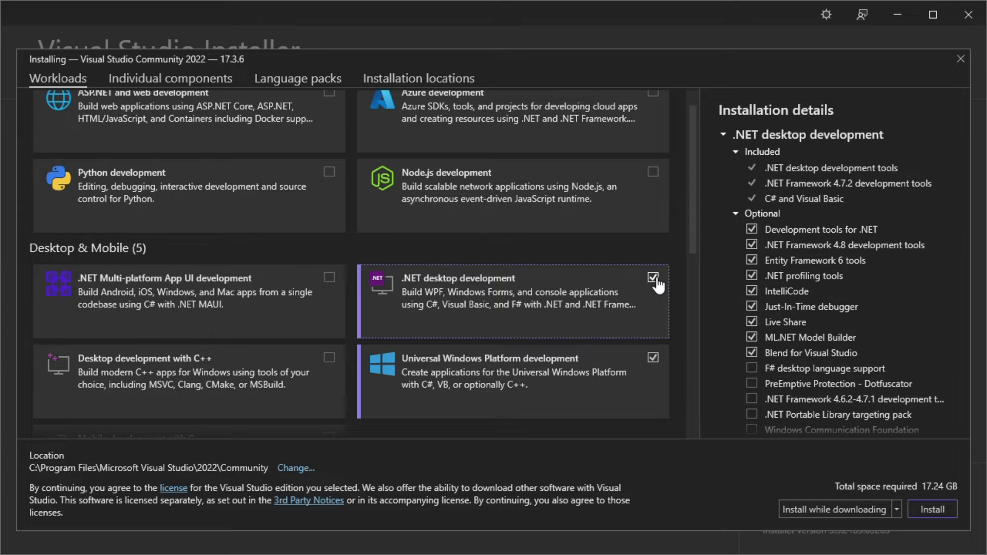
# Look through the remaining workloads and remove Universal Windows Platform development from the selection
pyautogui.scroll(-1, 646, 312)
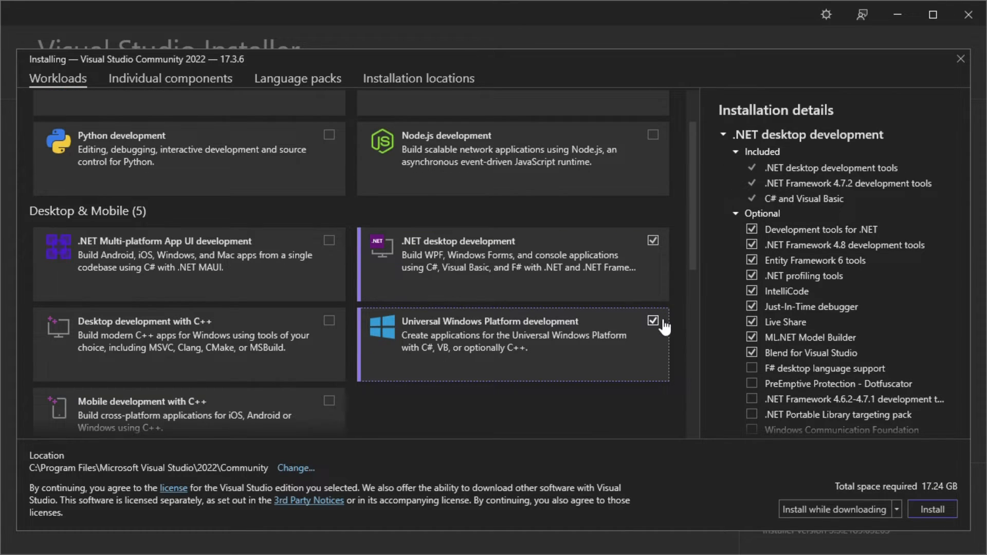
pyautogui.scroll(-3, 564, 329)
pyautogui.scroll(-4, 560, 326)
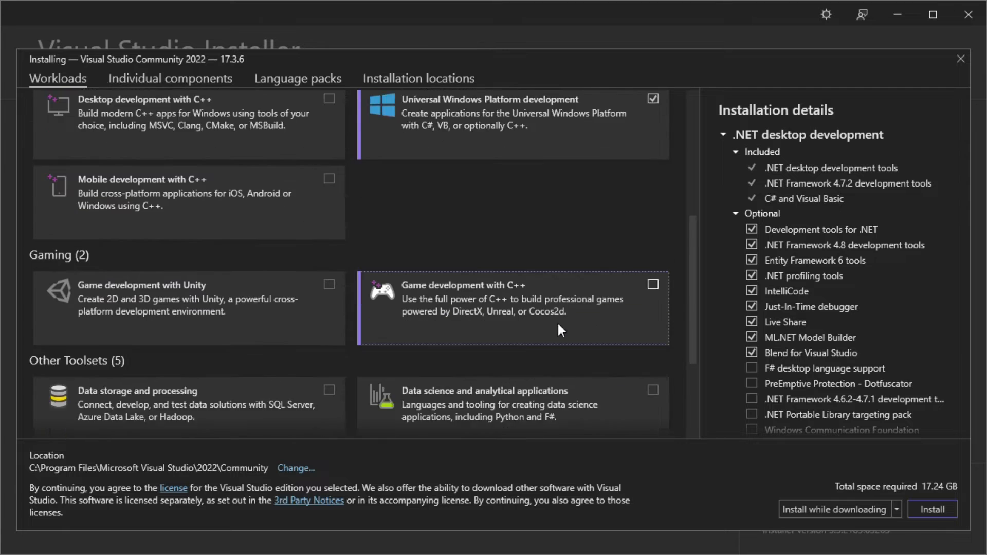
pyautogui.scroll(-4, 557, 325)
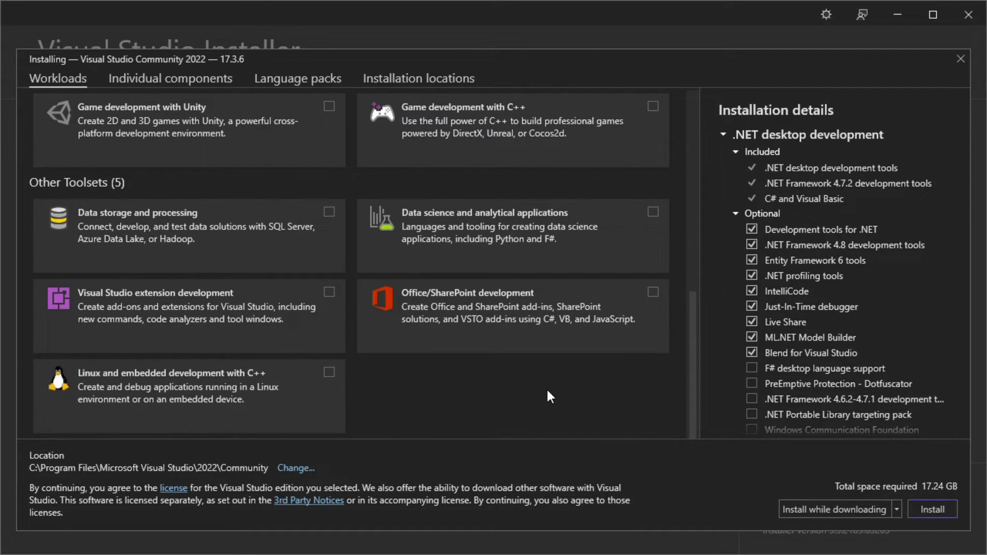
pyautogui.scroll(6, 548, 391)
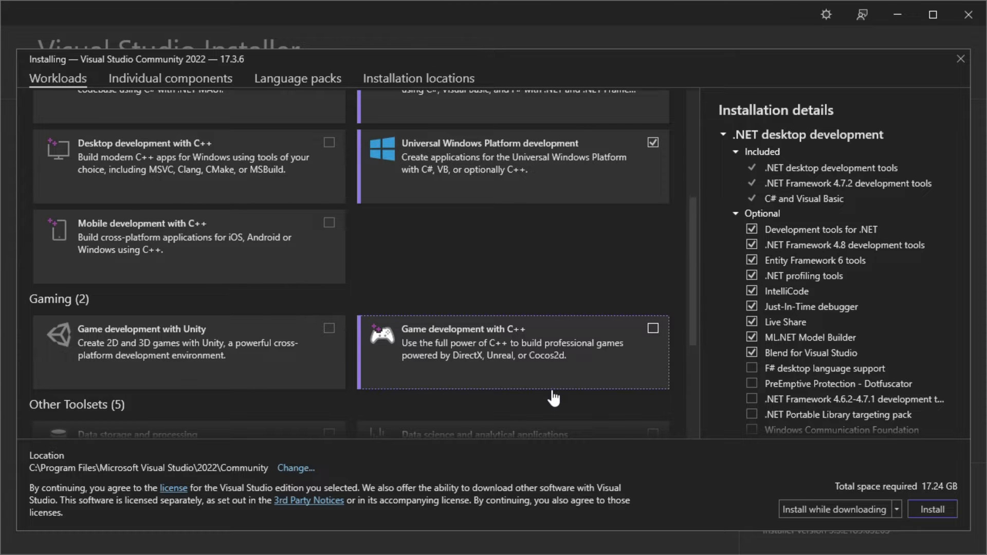
pyautogui.scroll(3, 553, 399)
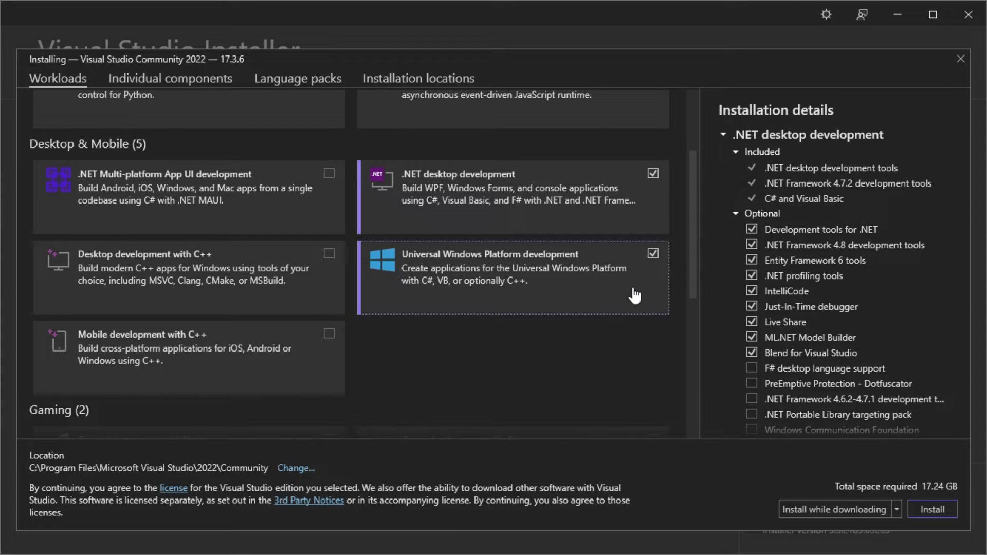
pyautogui.click(653, 255)
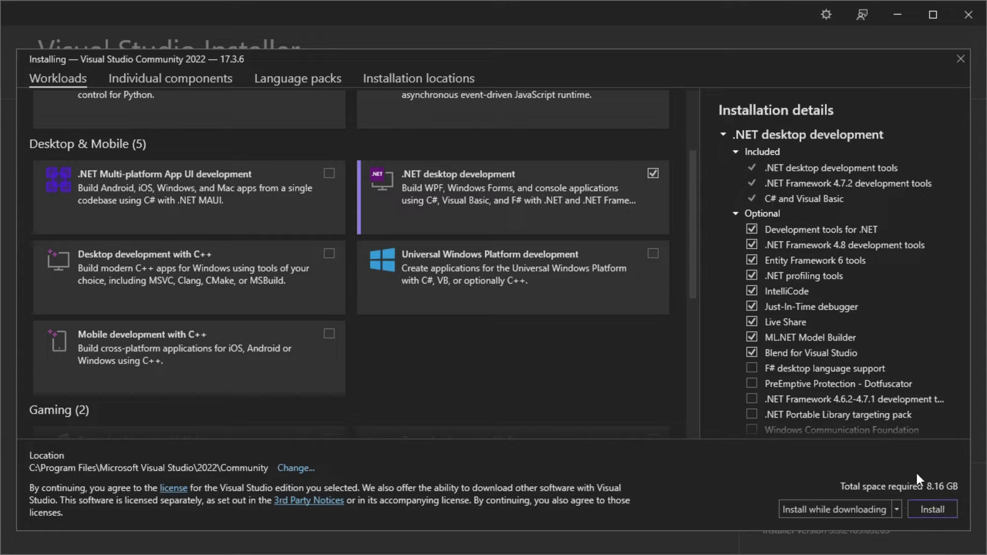
# Examine the included and optional components of the .NET desktop development workload in the installation details
pyautogui.scroll(-2, 877, 307)
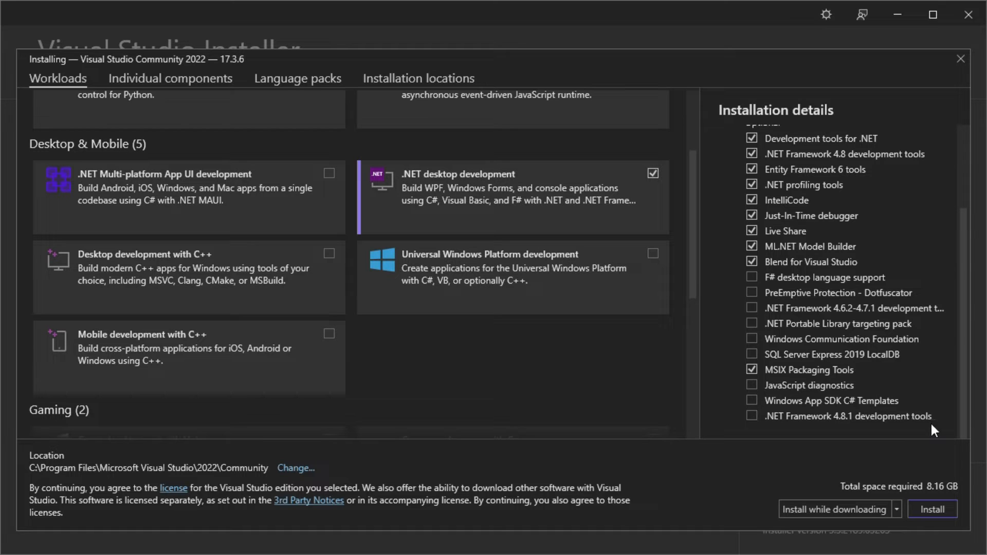
pyautogui.scroll(3, 934, 373)
pyautogui.scroll(2, 934, 372)
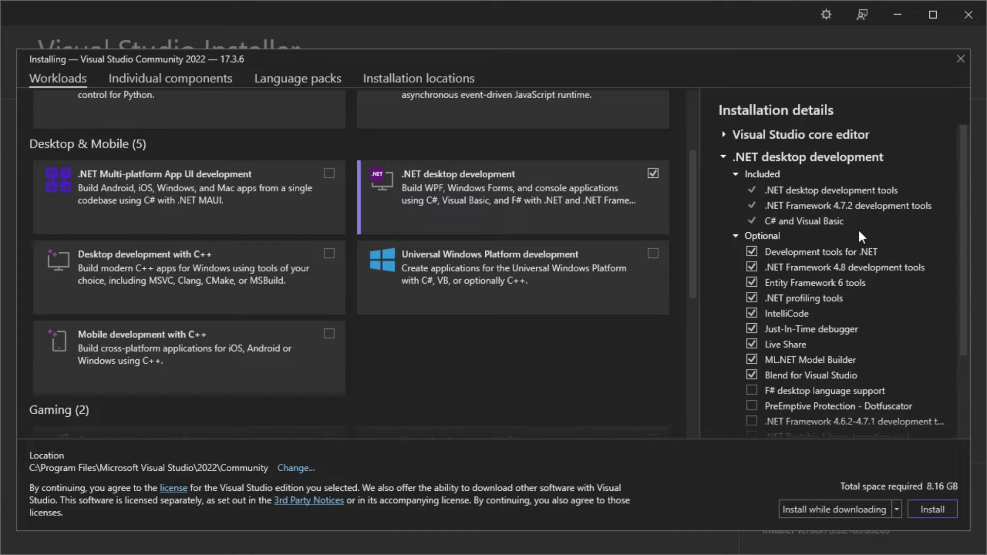
pyautogui.scroll(-1, 858, 230)
pyautogui.scroll(-2, 887, 425)
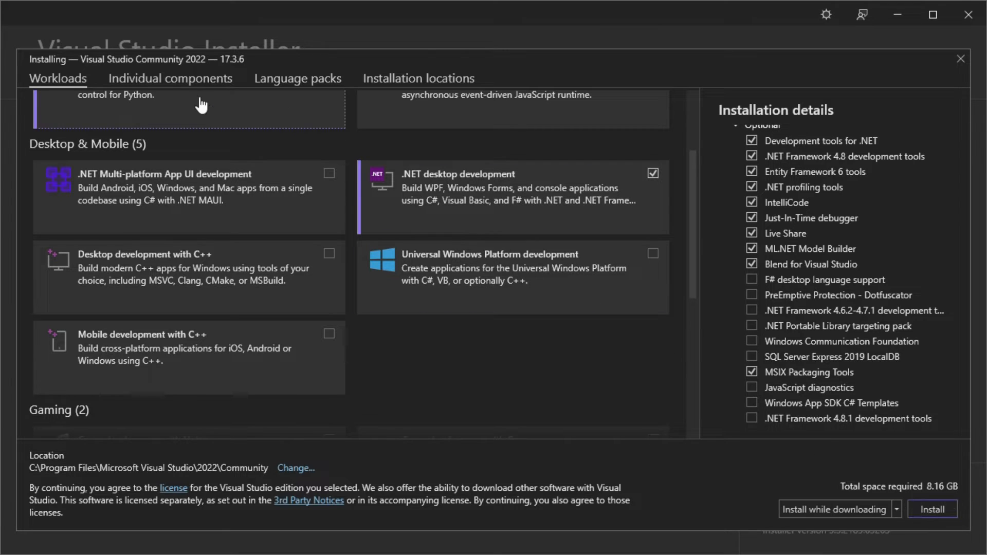
# Examine the individual components offered for installation, from the .NET group to the cloud, database and server group
pyautogui.click(189, 80)
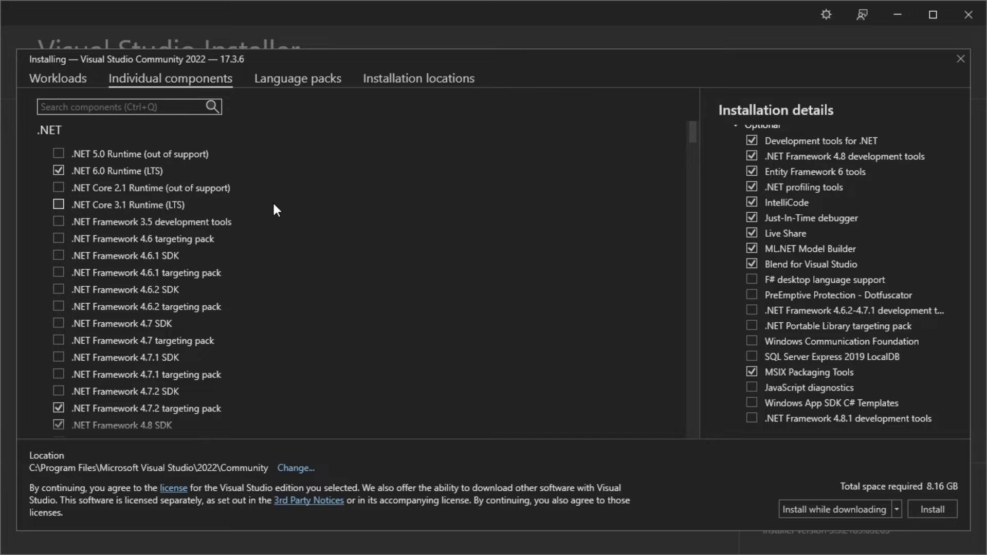
pyautogui.scroll(-1, 272, 202)
pyautogui.scroll(-1, 273, 202)
pyautogui.scroll(-2, 272, 202)
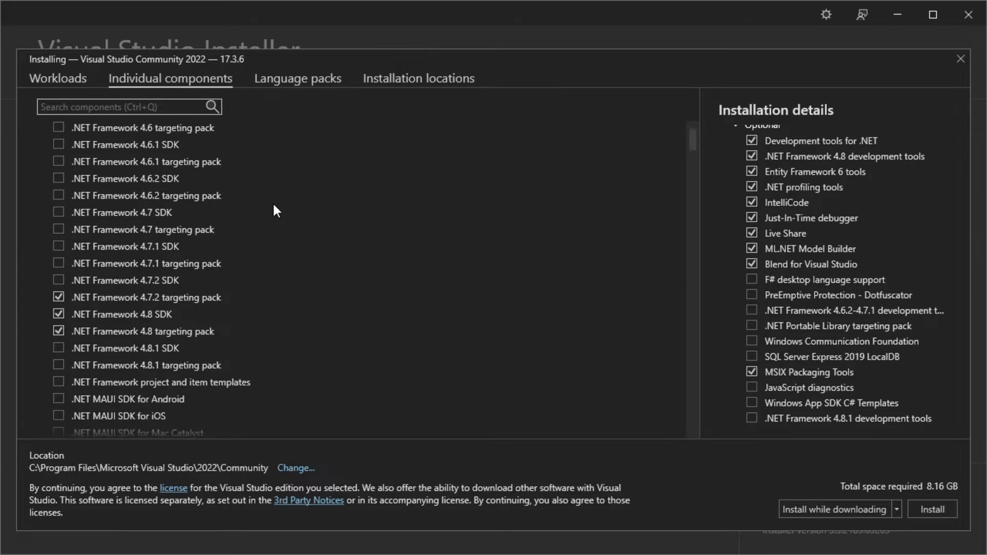
pyautogui.scroll(-2, 272, 201)
pyautogui.scroll(-4, 273, 201)
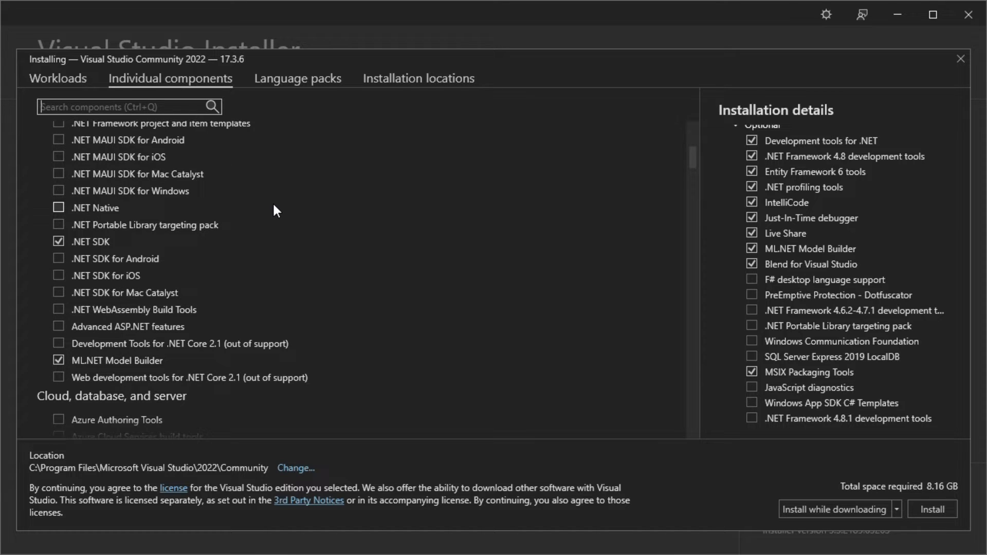
pyautogui.scroll(-2, 275, 205)
pyautogui.scroll(-5, 272, 202)
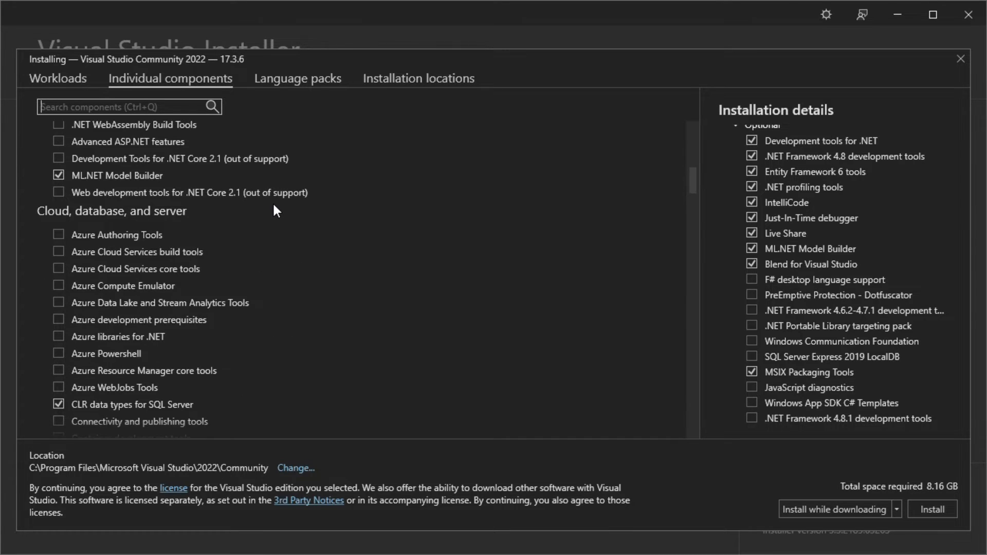
pyautogui.scroll(-3, 274, 206)
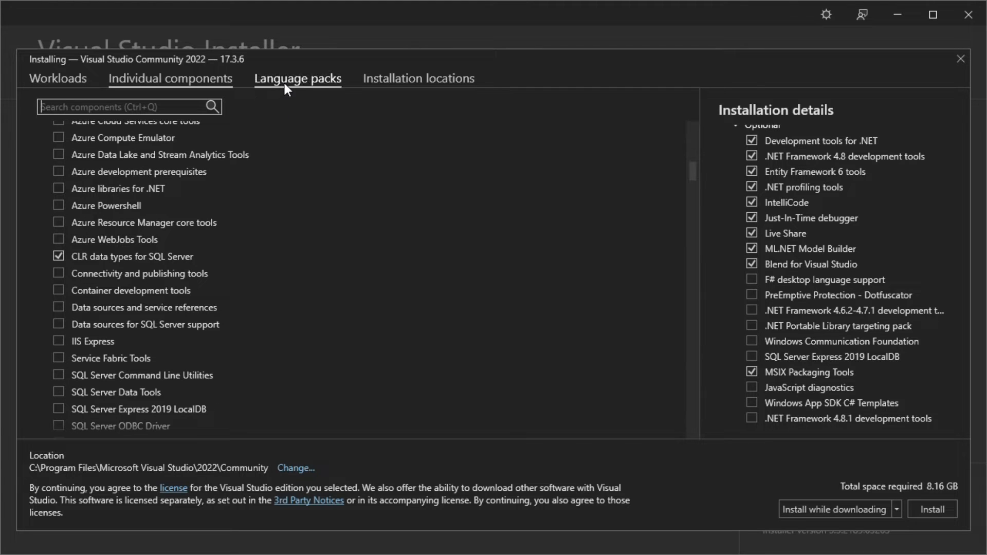
pyautogui.moveTo(692, 170); pyautogui.dragTo(705, 119)
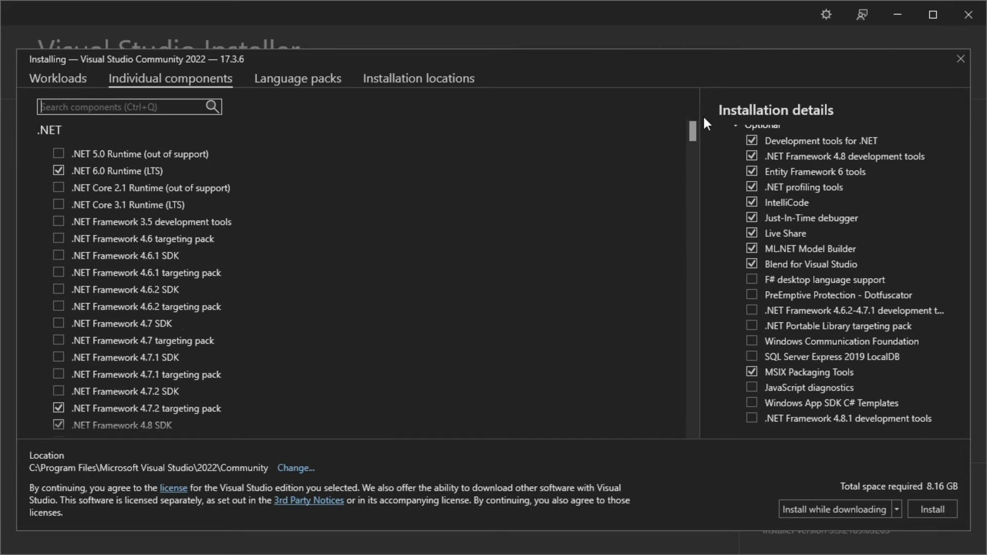
# Check the language packs and the Visual Studio IDE installation path, and start the installation
pyautogui.click(279, 82)
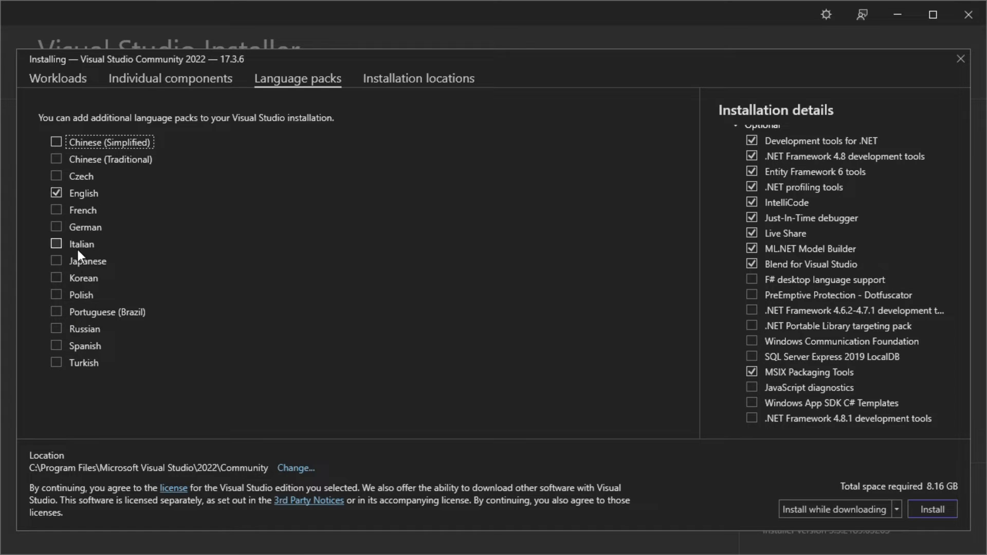
pyautogui.click(403, 78)
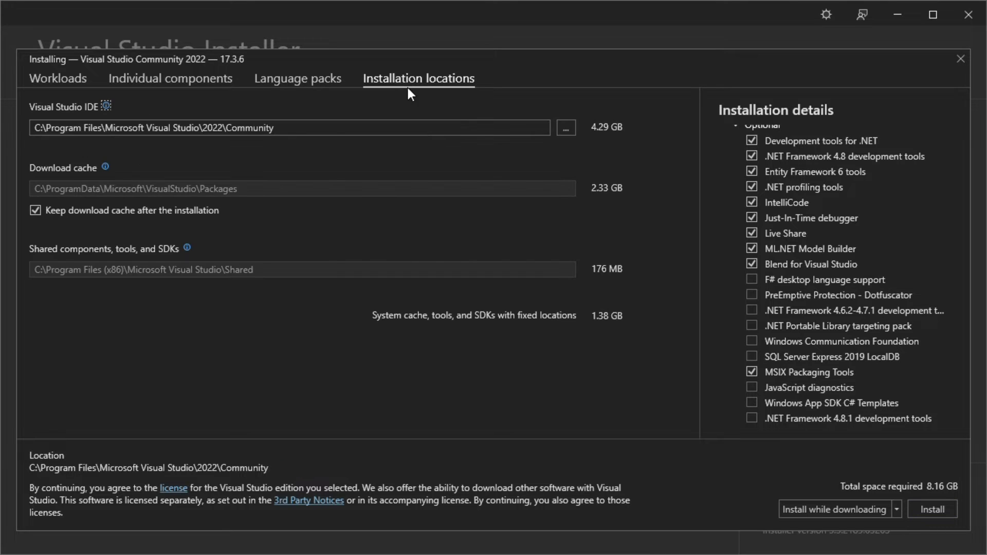
pyautogui.moveTo(282, 133); pyautogui.dragTo(10, 129)
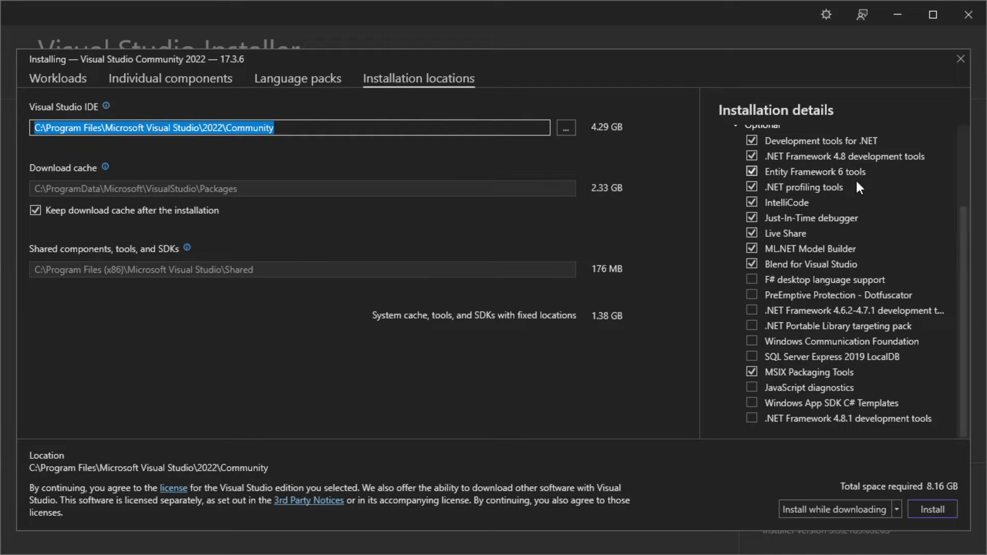
pyautogui.click(940, 510)
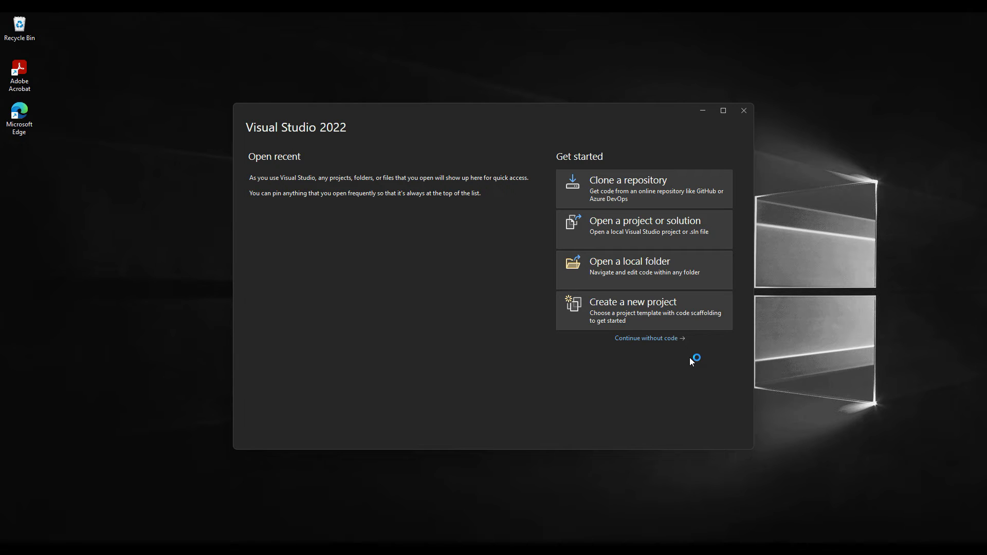
# Start creating a new project, look through its templates and language choices, and choose Windows as the platform filter
pyautogui.click(692, 314)
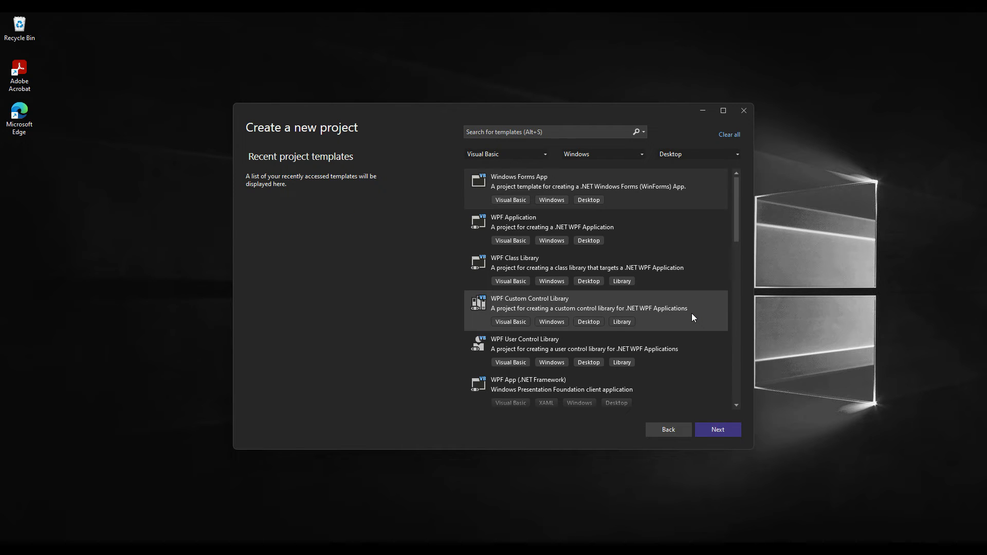
pyautogui.scroll(-3, 714, 241)
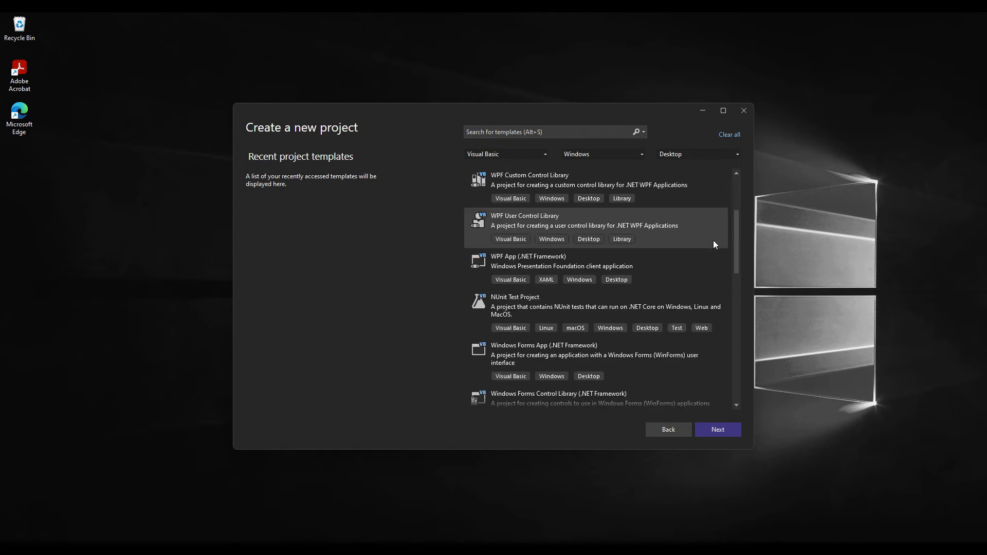
pyautogui.scroll(1, 713, 240)
pyautogui.scroll(3, 714, 240)
pyautogui.click(522, 153)
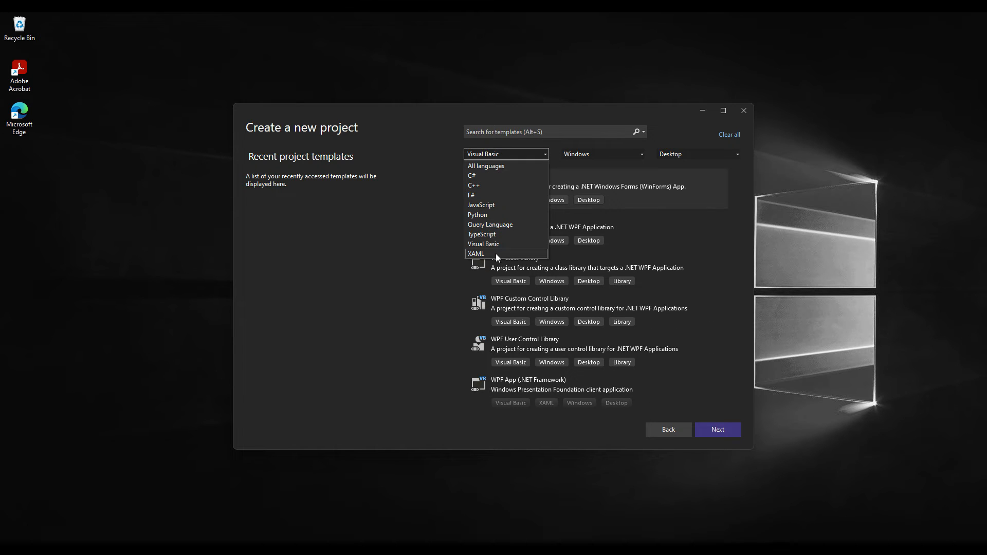
pyautogui.click(584, 157)
pyautogui.click(591, 154)
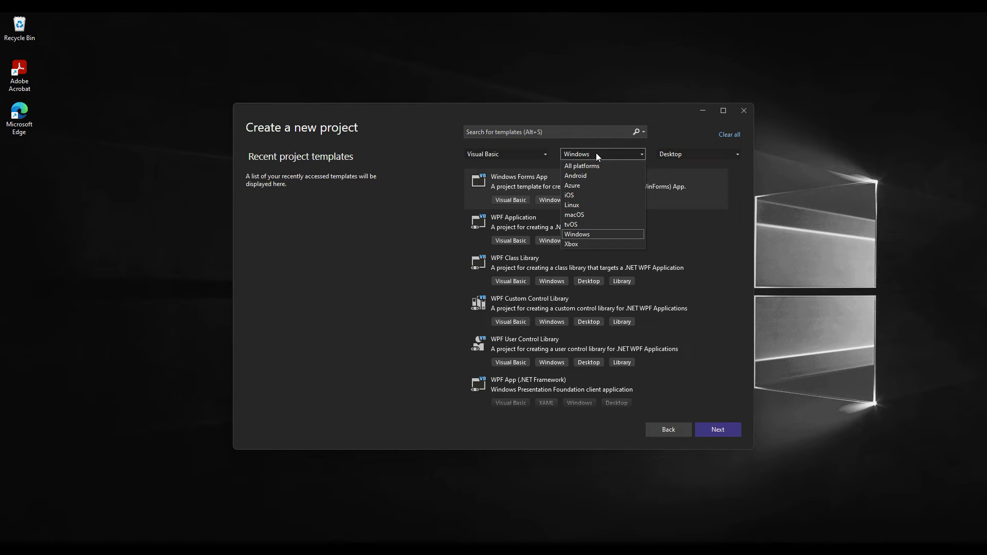
pyautogui.click(625, 233)
# Look through the Visual Basic templates offered for the Console and Desktop project types on Windows
pyautogui.click(708, 155)
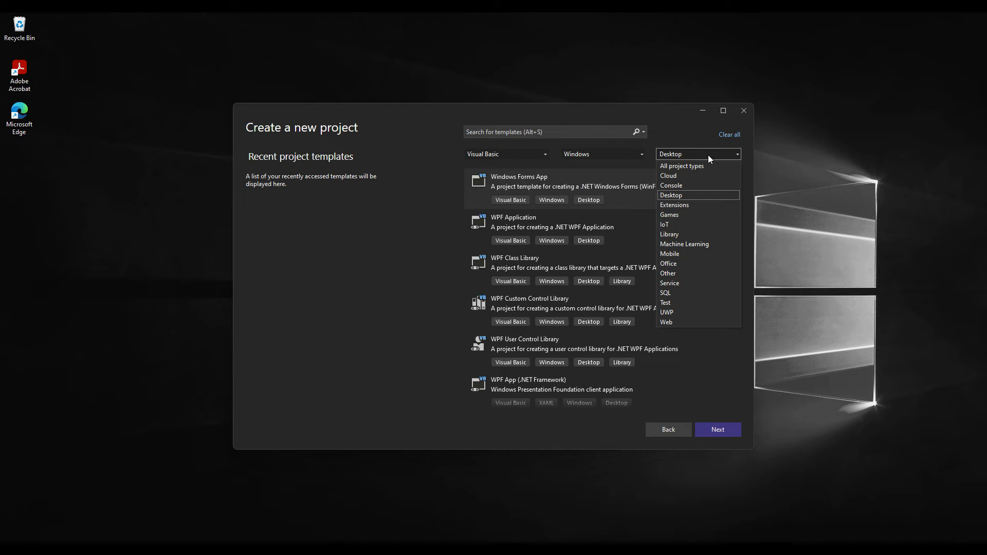
pyautogui.click(697, 184)
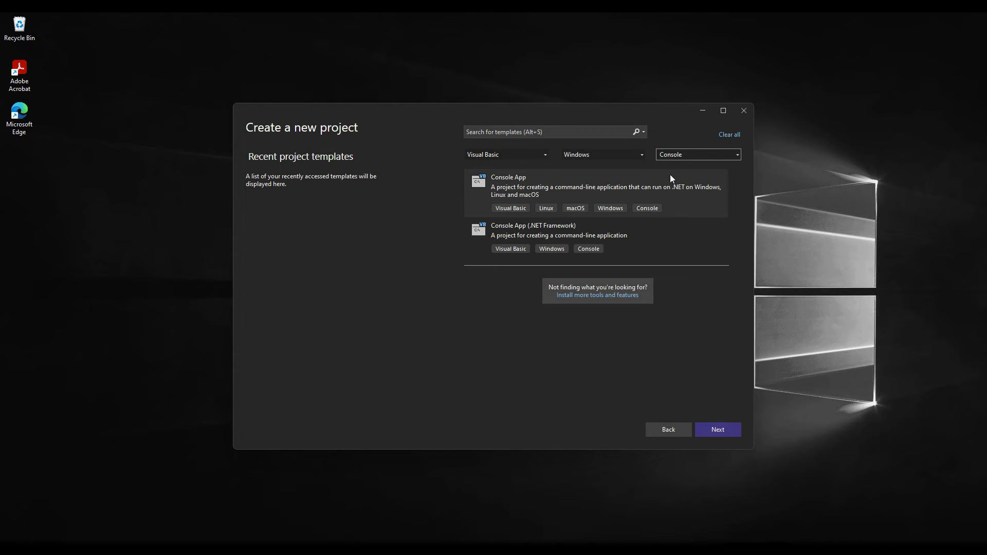
pyautogui.click(692, 154)
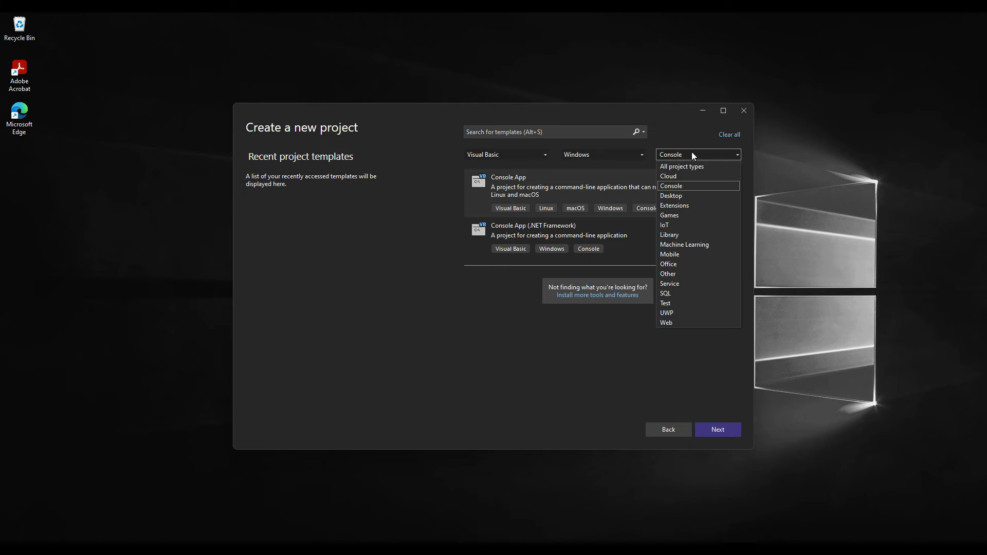
pyautogui.click(684, 195)
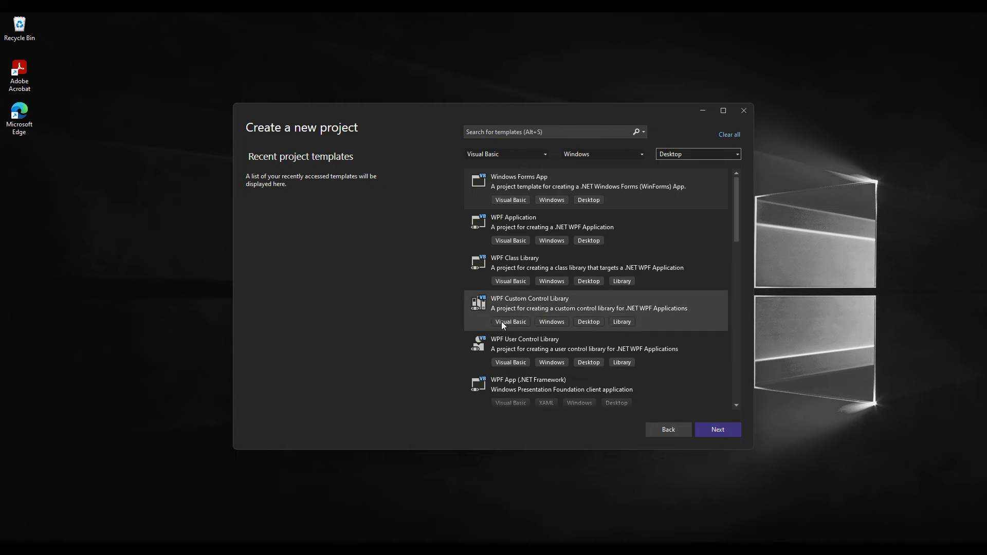
pyautogui.scroll(-1, 642, 275)
pyautogui.scroll(-8, 641, 276)
pyautogui.scroll(5, 641, 277)
pyautogui.scroll(6, 641, 272)
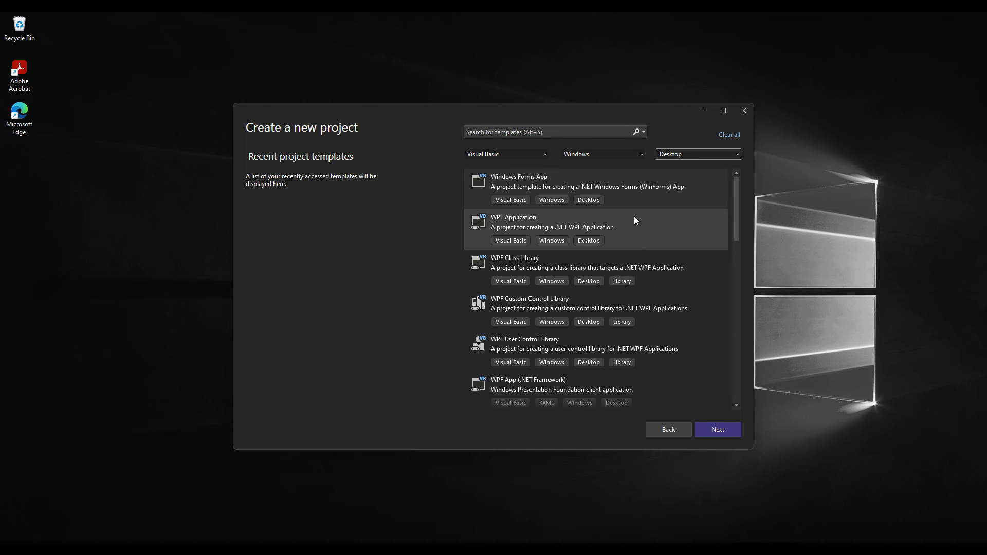
# Choose the Windows Forms App template for Visual Basic and name the project WinFrm1
pyautogui.click(632, 191)
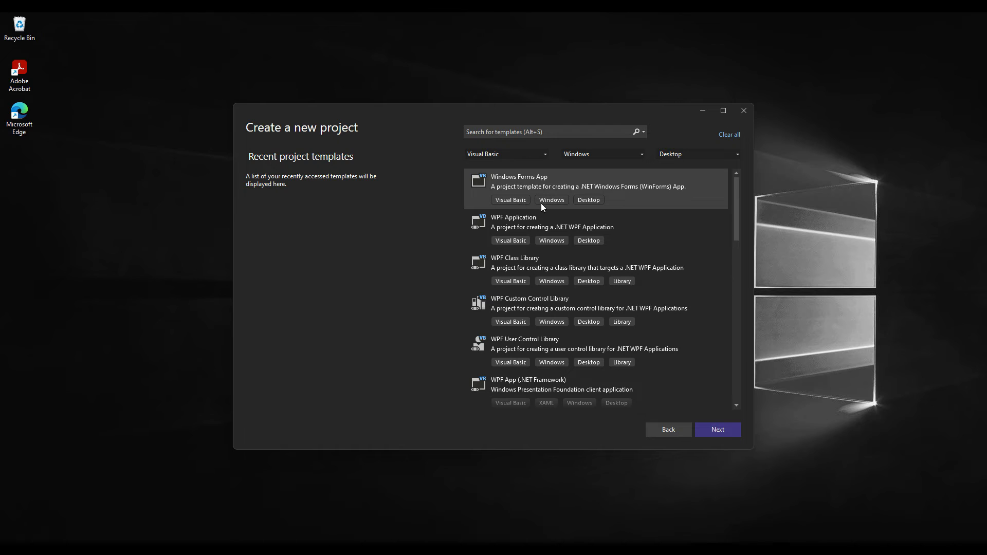
pyautogui.click(718, 430)
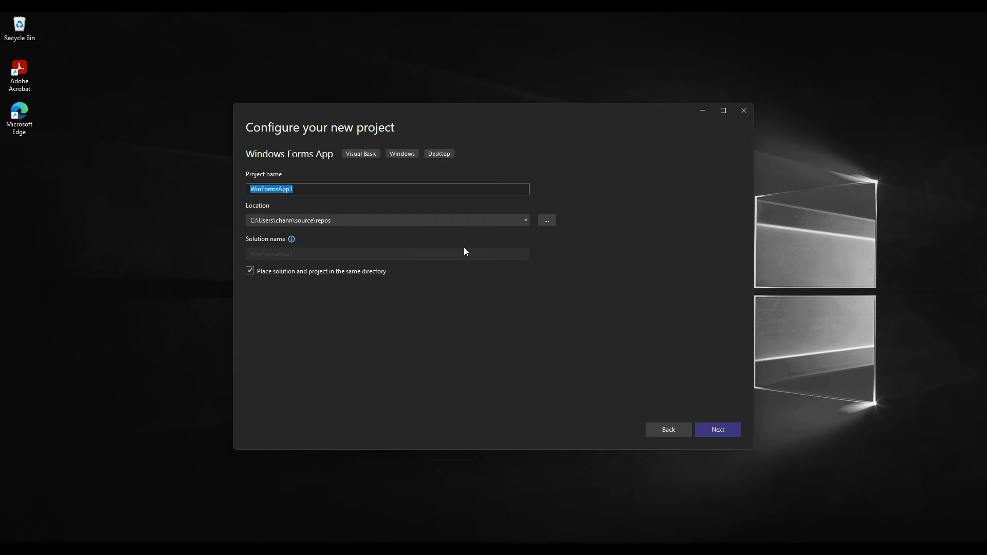
pyautogui.write('WinFrm1')
# Check the project's location setting and the effect of placing the solution and project in the same directory
pyautogui.click(492, 221)
pyautogui.click(492, 222)
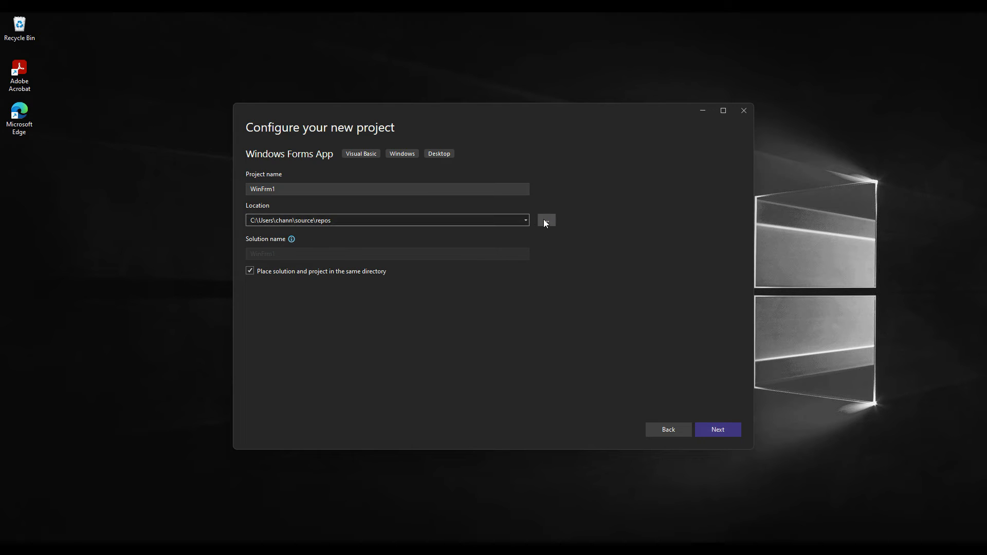
pyautogui.click(546, 220)
pyautogui.click(707, 112)
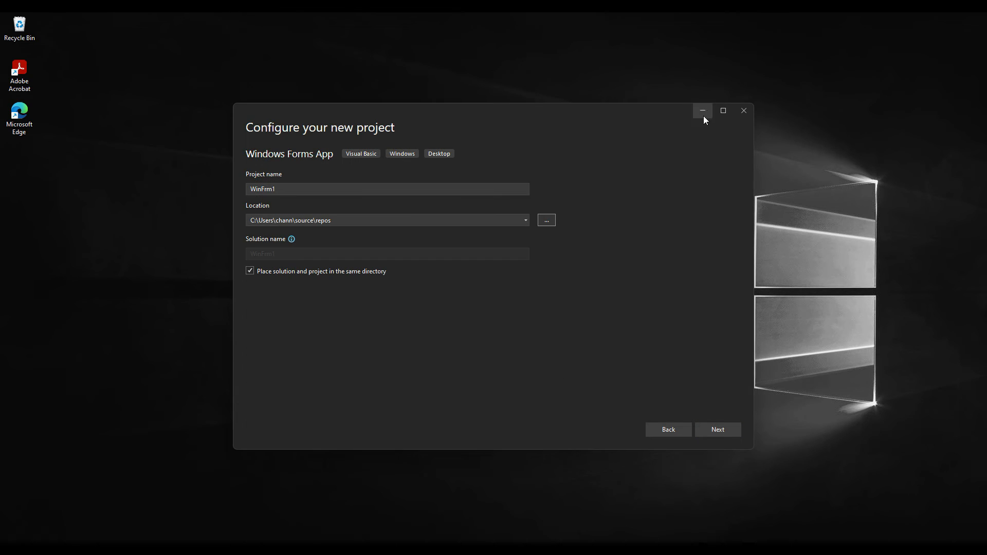
pyautogui.click(249, 272)
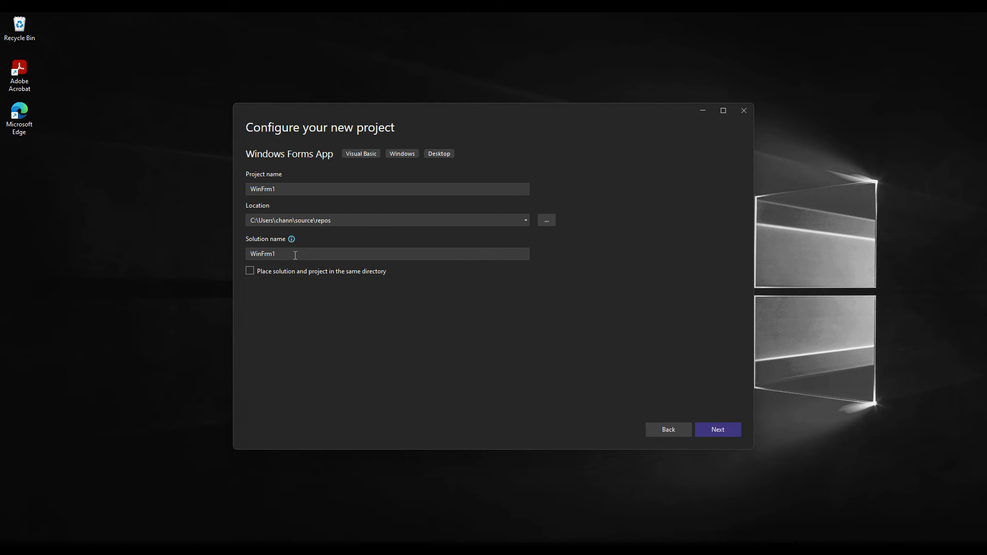
pyautogui.click(254, 273)
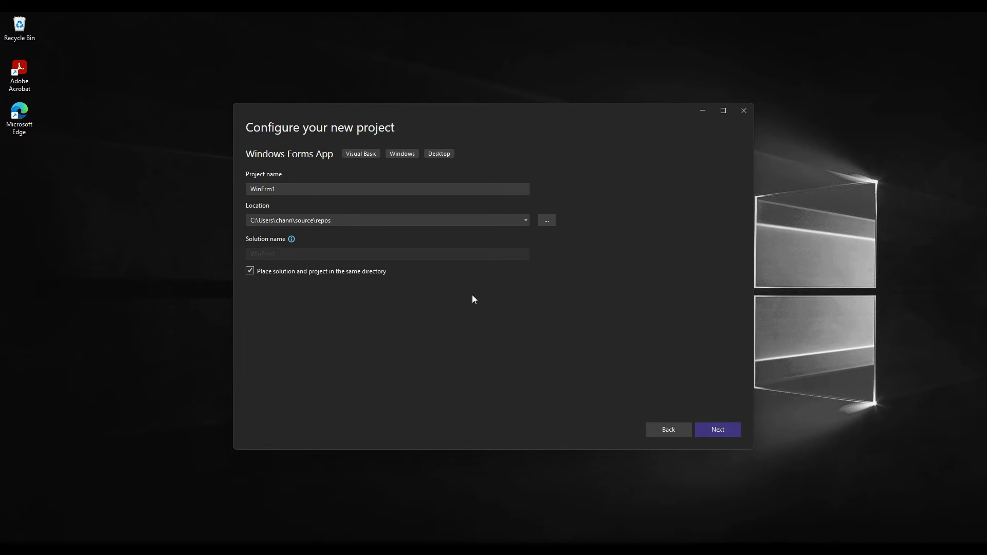
# Select .NET 6.0 (Long-term support) as the framework and create the Windows Forms project
pyautogui.click(719, 435)
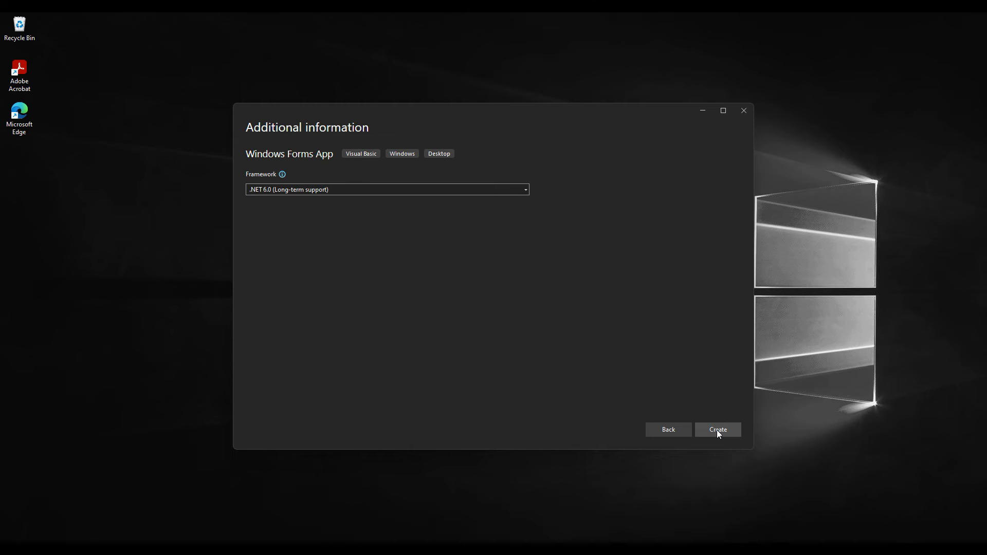
pyautogui.click(501, 189)
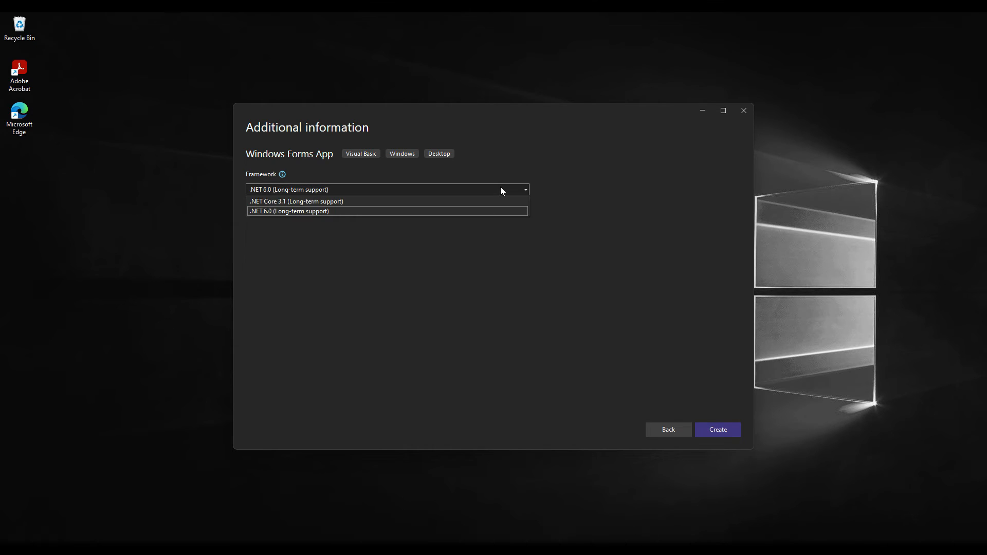
pyautogui.click(482, 212)
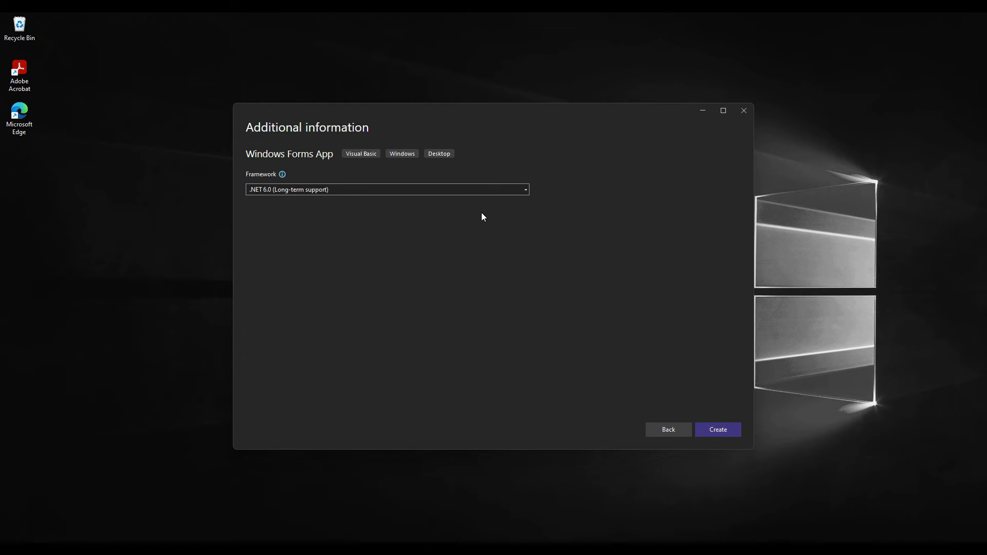
pyautogui.click(712, 435)
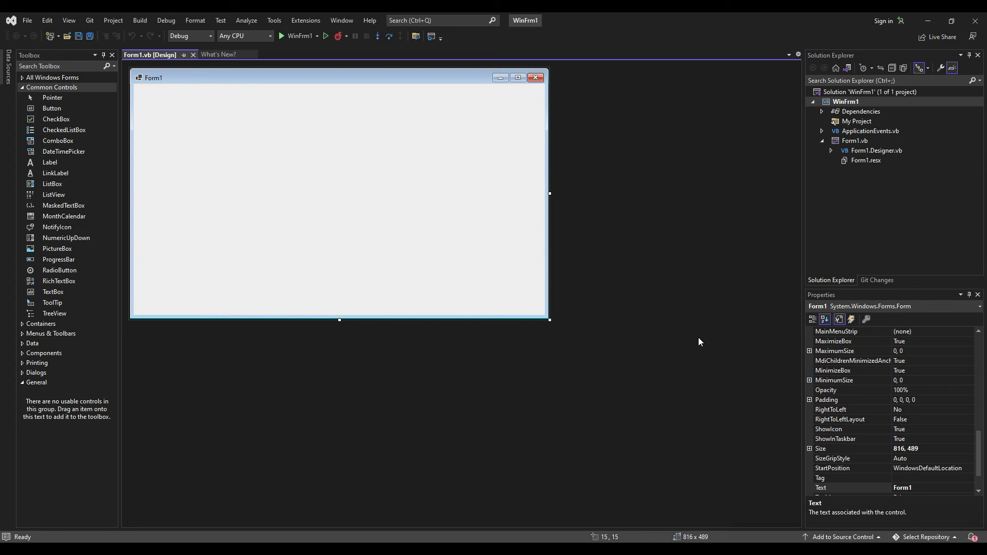
# Set the Toolbox, Solution Explorer and Properties windows to auto-hide around the form designer
pyautogui.click(103, 56)
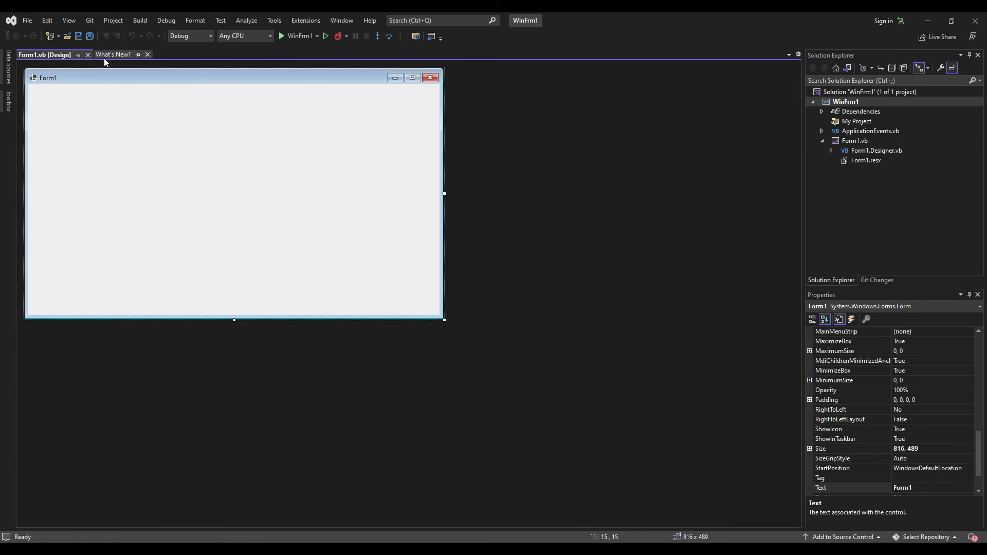
pyautogui.click(972, 56)
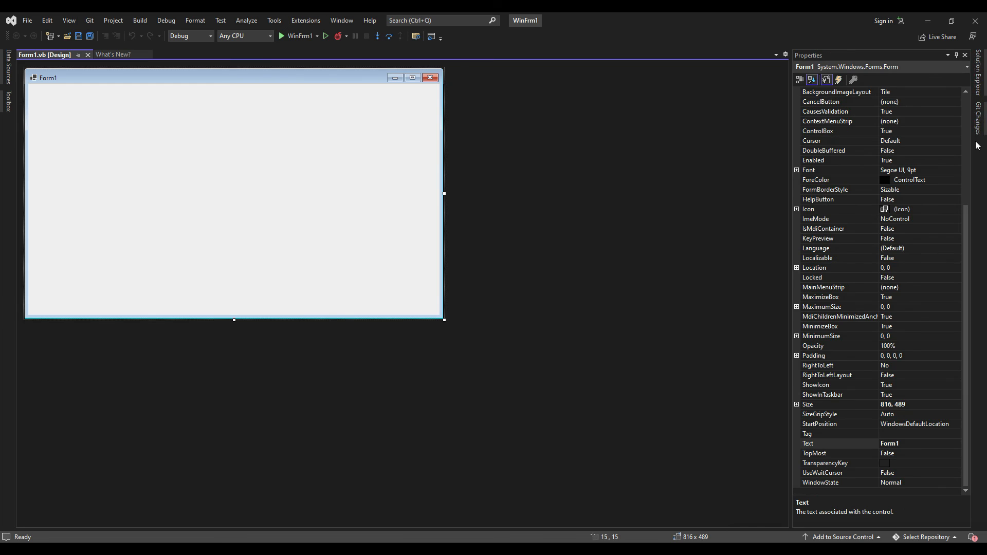
pyautogui.click(957, 55)
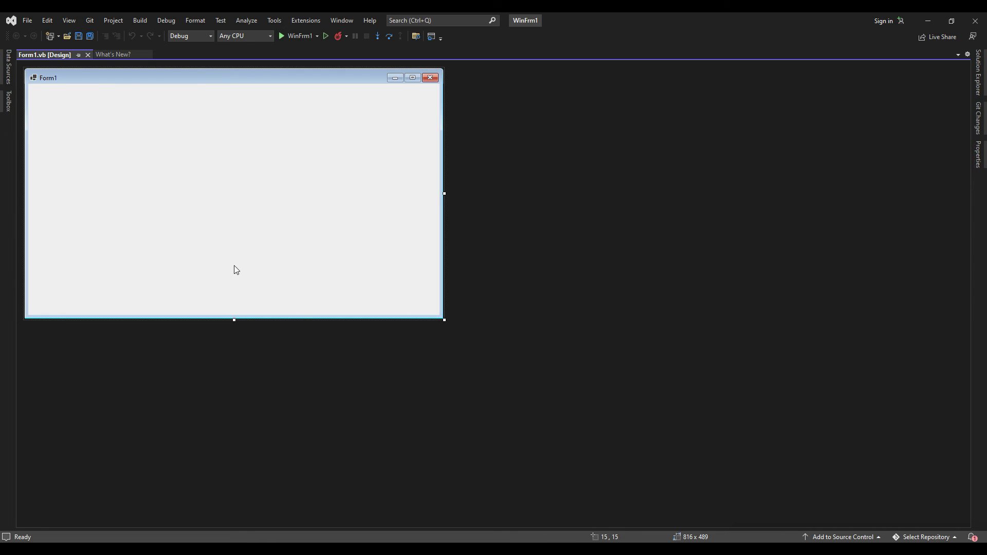
# Examine the controls available in the Toolbox, including the full All Windows Forms group
pyautogui.click(10, 99)
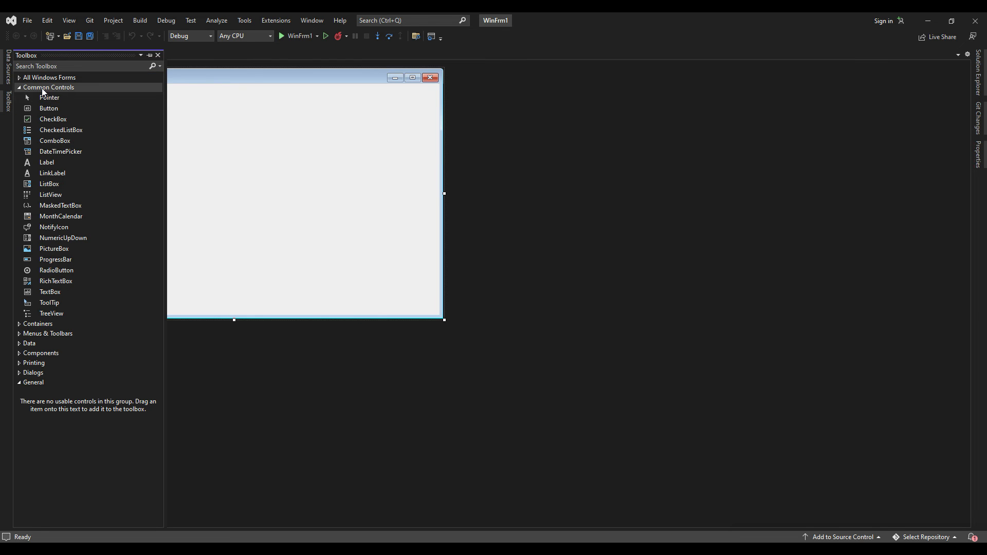
pyautogui.click(19, 77)
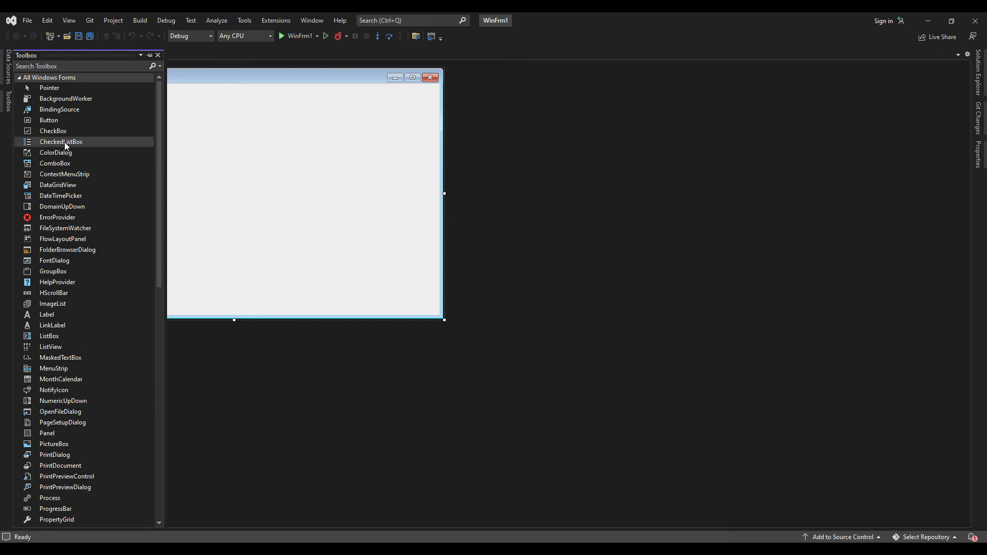
pyautogui.scroll(-7, 63, 142)
pyautogui.scroll(-2, 64, 142)
pyautogui.scroll(11, 64, 142)
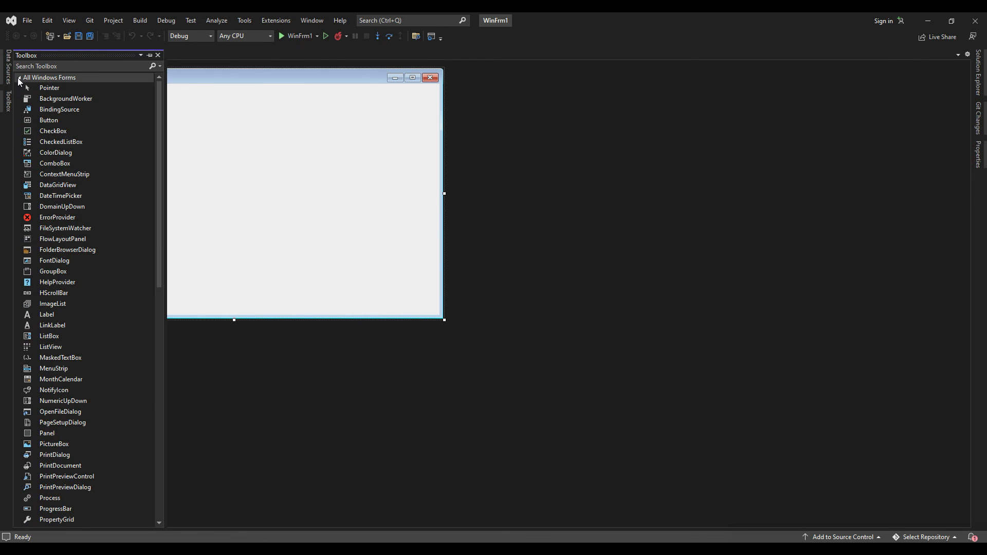
pyautogui.click(20, 78)
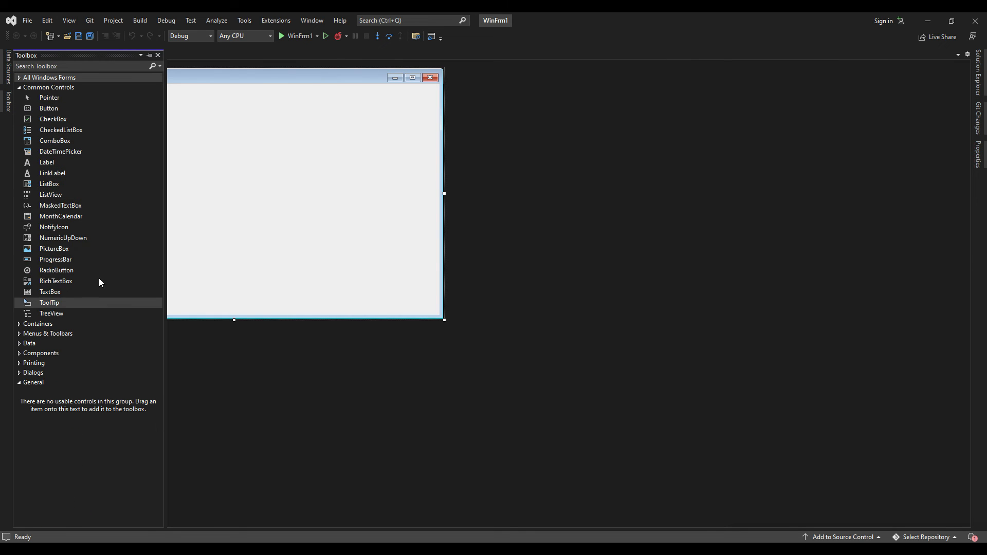
# Place a Button at about 456, 144 and a Label at about 334, 151 on Form1
pyautogui.moveTo(46, 108); pyautogui.dragTo(261, 157)
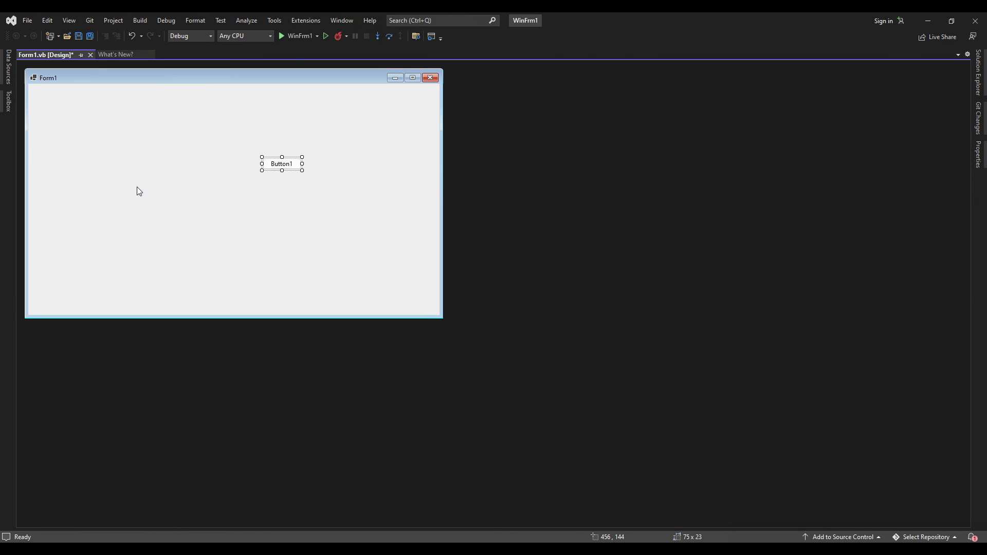
pyautogui.click(8, 101)
pyautogui.moveTo(47, 163); pyautogui.dragTo(200, 162)
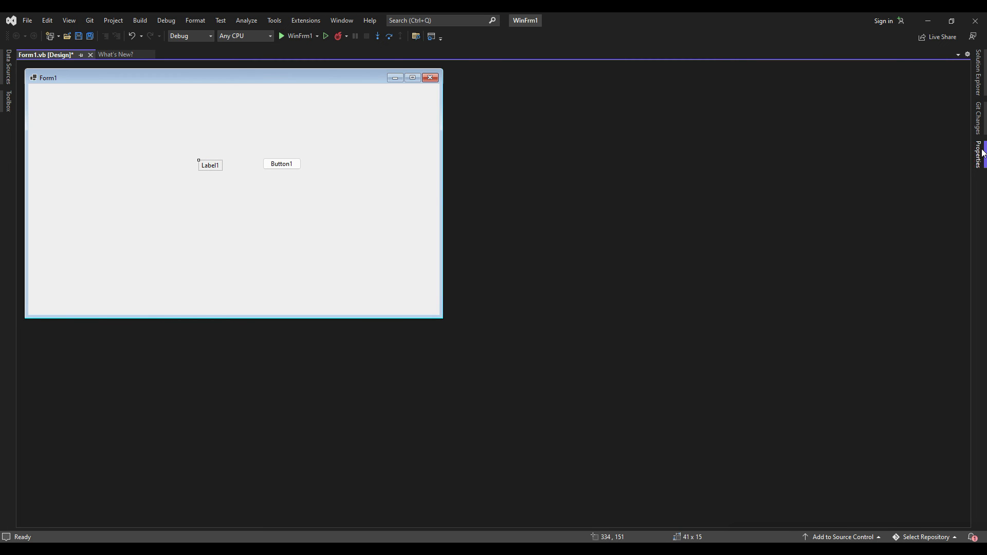
# Dock the Properties and Solution Explorer windows so that they stay open beside the form designer
pyautogui.click(983, 154)
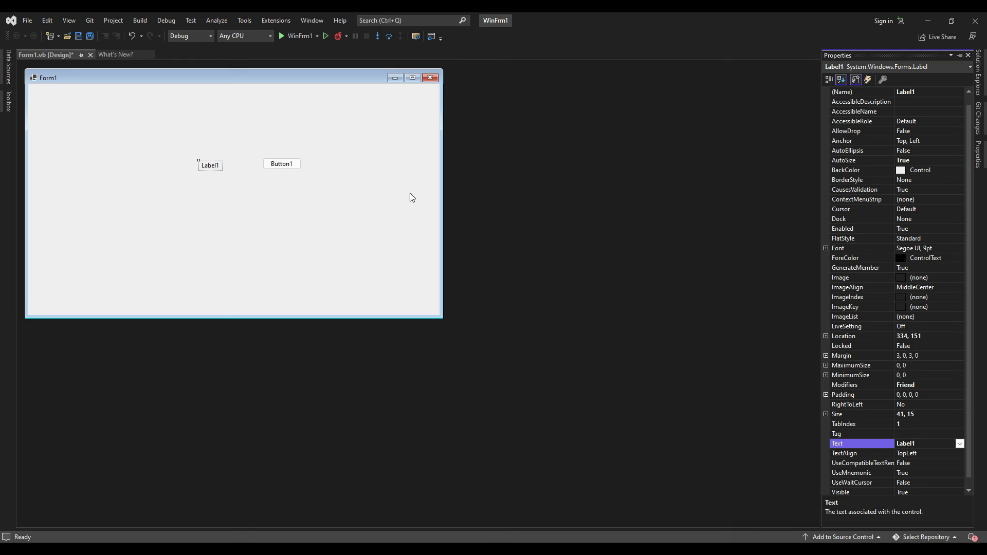
pyautogui.click(960, 56)
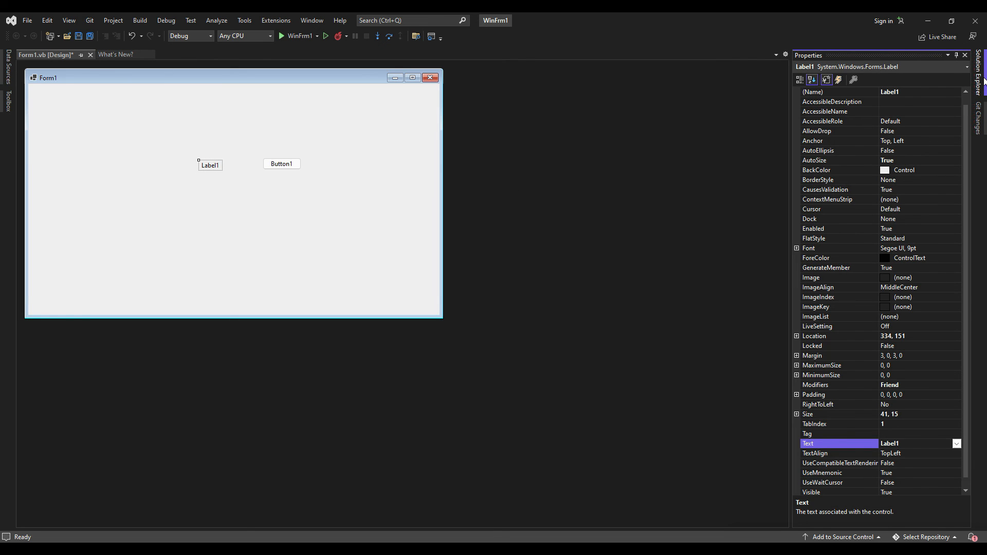
pyautogui.click(984, 81)
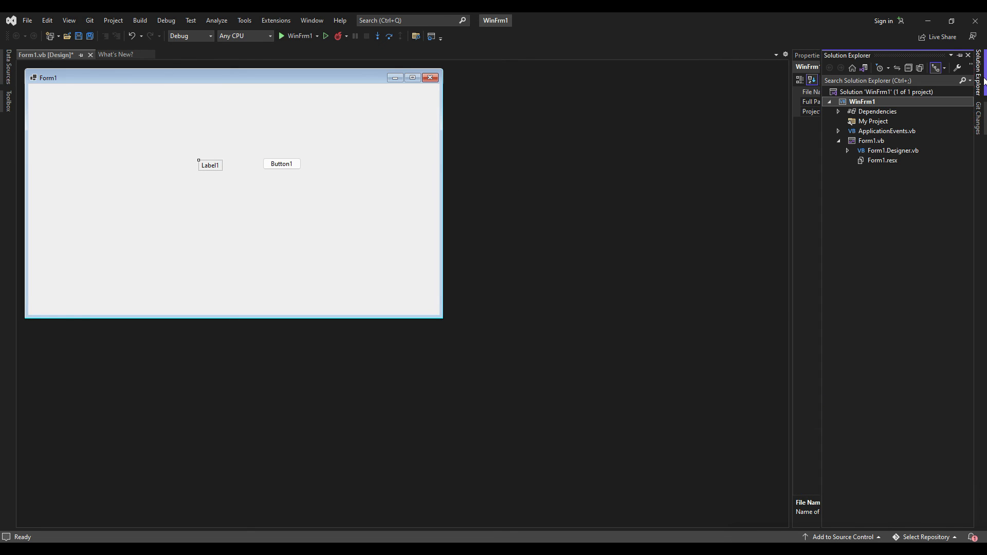
pyautogui.click(959, 56)
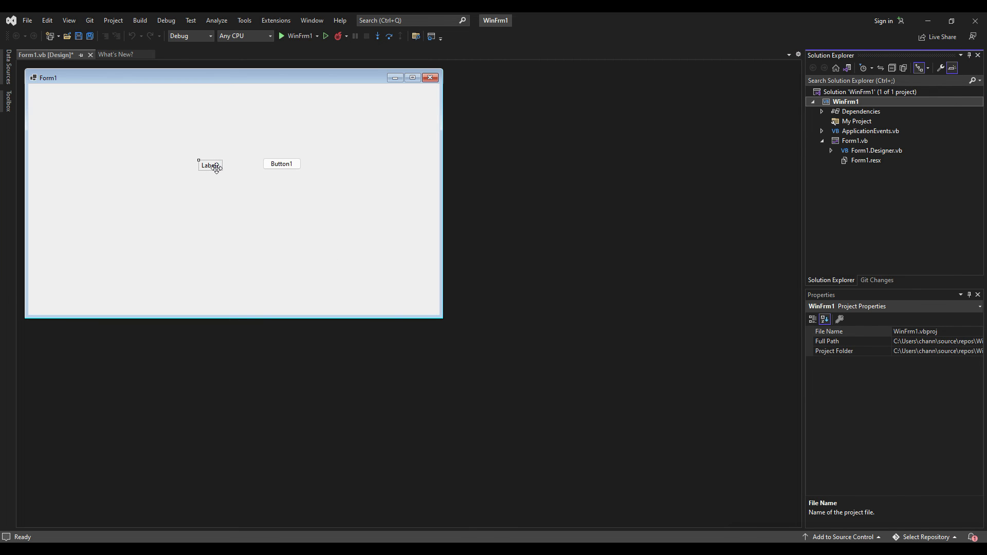
# Examine the properties of the form, the label, the button and the My Project folder
pyautogui.click(227, 210)
pyautogui.scroll(5, 907, 410)
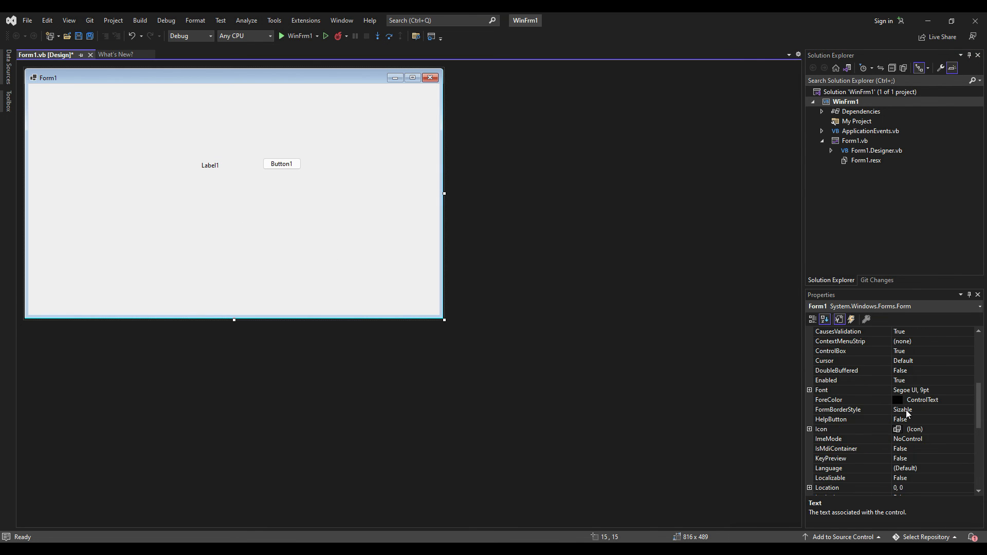
pyautogui.scroll(6, 906, 410)
pyautogui.scroll(-13, 906, 409)
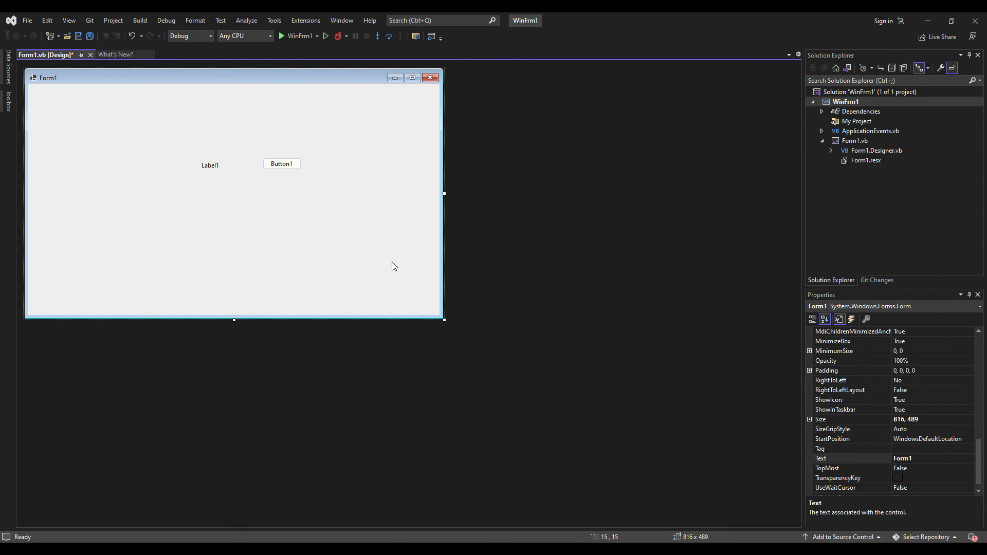
pyautogui.click(203, 168)
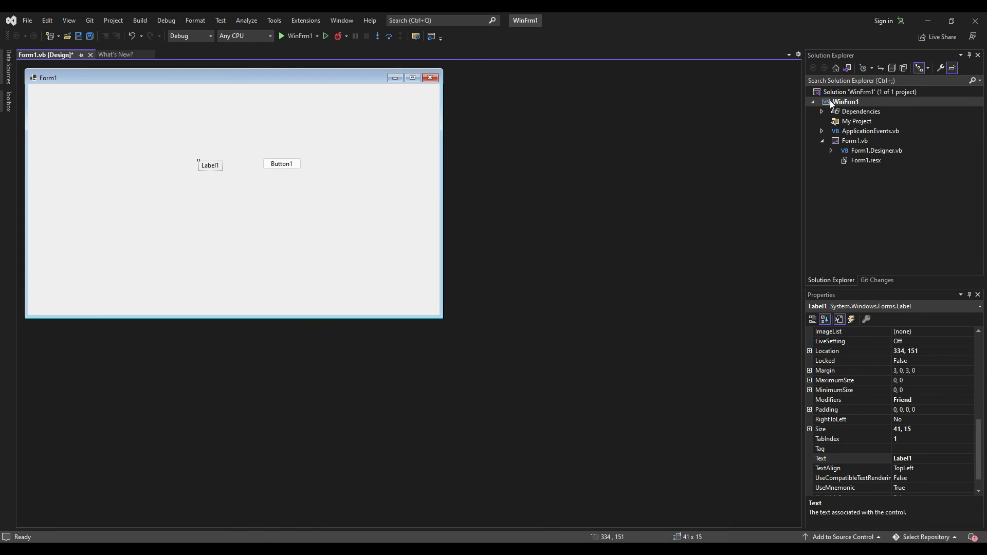
pyautogui.click(271, 164)
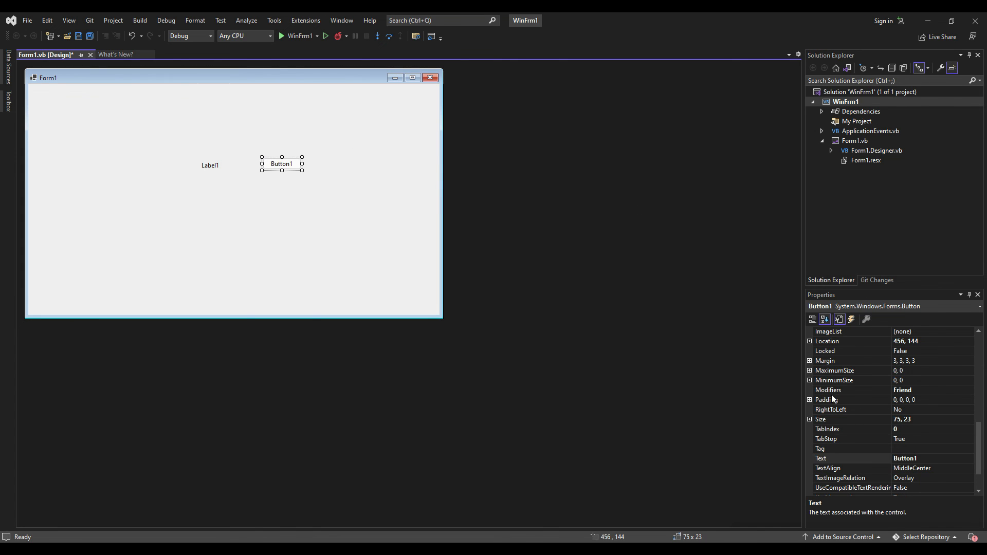
pyautogui.click(863, 122)
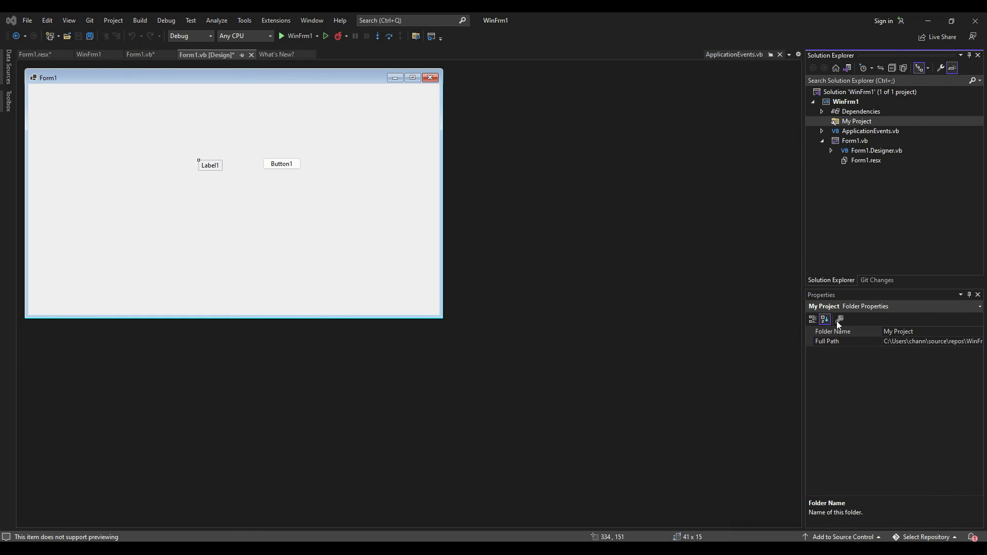